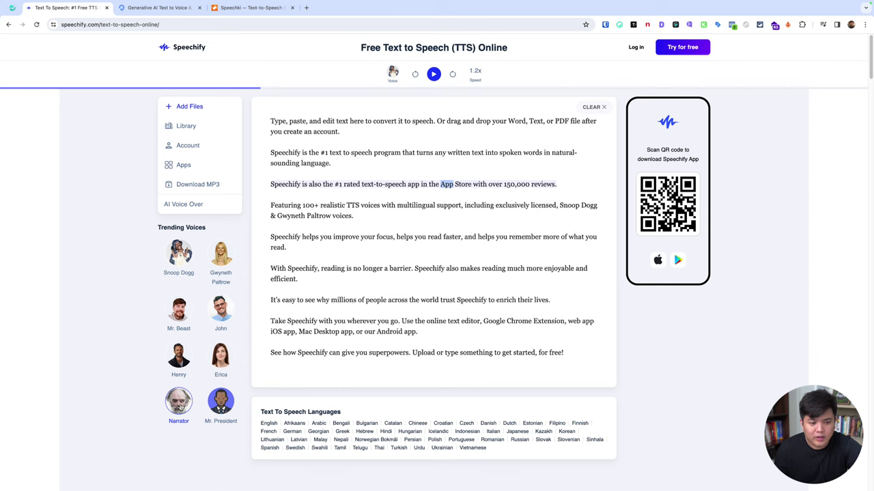
# Select the Narrator voice, play the English sample text with it, and pause the playback
pyautogui.click(179, 403)
pyautogui.scroll(-1, 400, 216)
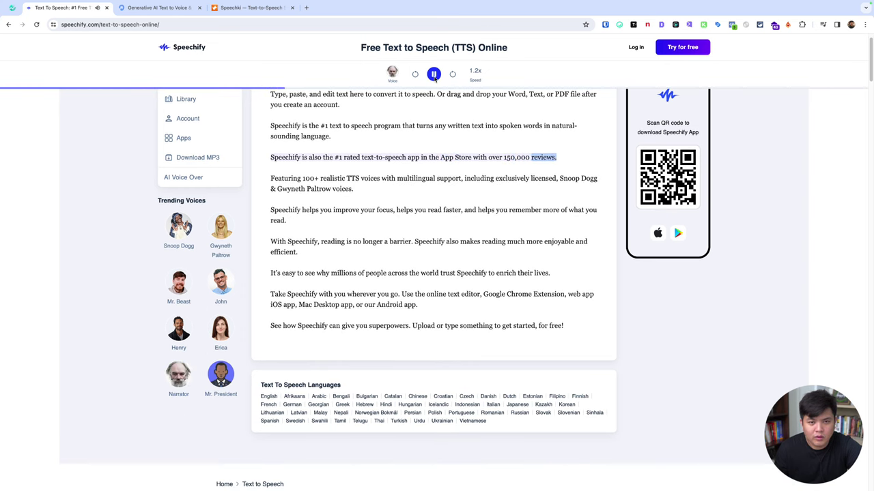
pyautogui.scroll(-2, 436, 75)
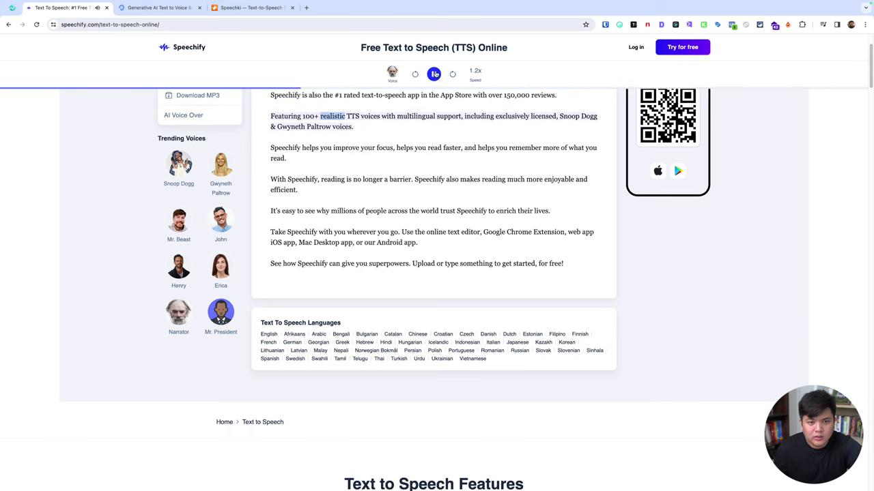
pyautogui.click(435, 74)
# Set the reading speed to 1.0x and listen to another part of the sample text before pausing
pyautogui.click(478, 72)
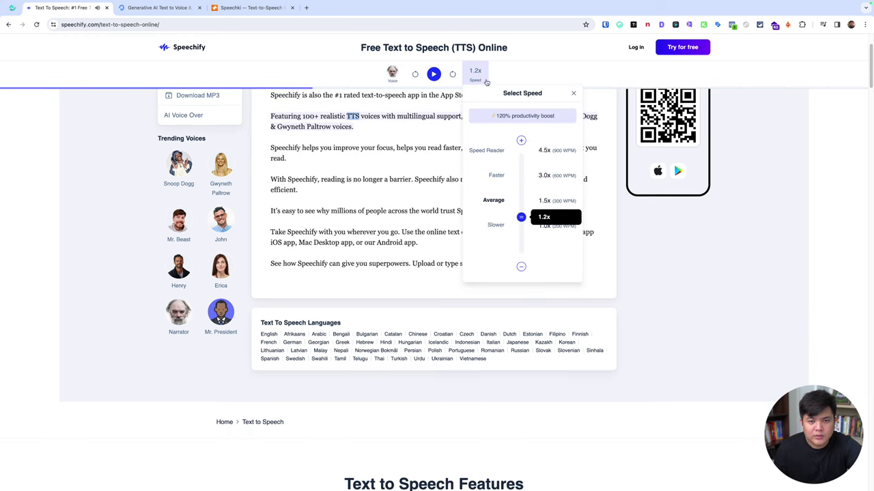
pyautogui.moveTo(520, 219)
pyautogui.mouseDown()
pyautogui.moveTo(521, 210)
pyautogui.moveTo(520, 227)
pyautogui.mouseUp()
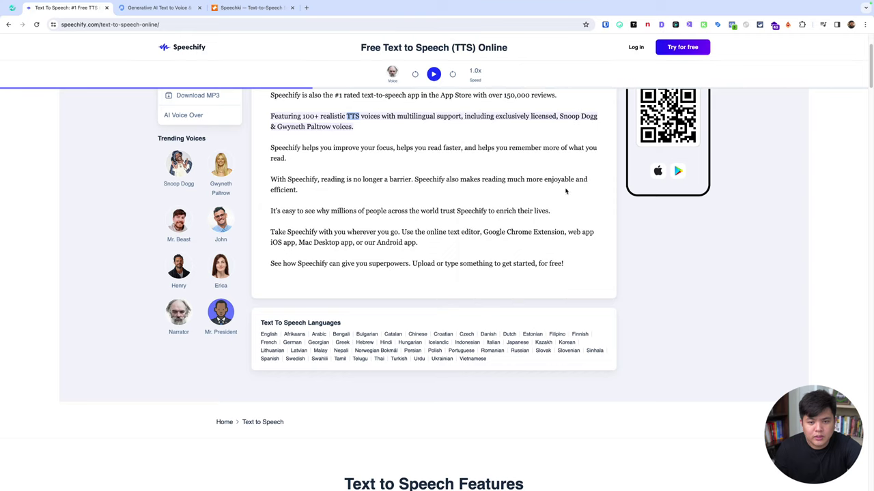
pyautogui.click(434, 74)
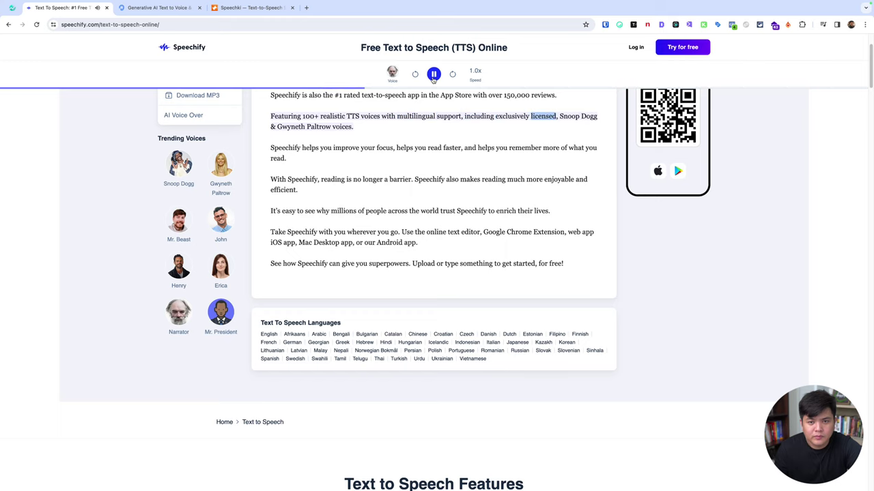
pyautogui.click(433, 76)
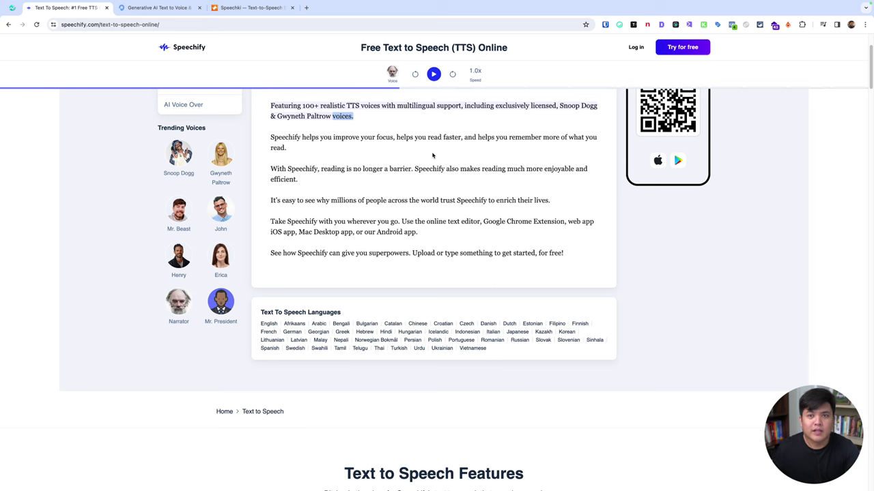
# Open the Indonesian text-to-speech page and listen to its sample text in the Darma voice, pausing after the opening sentence
pyautogui.scroll(3, 274, 206)
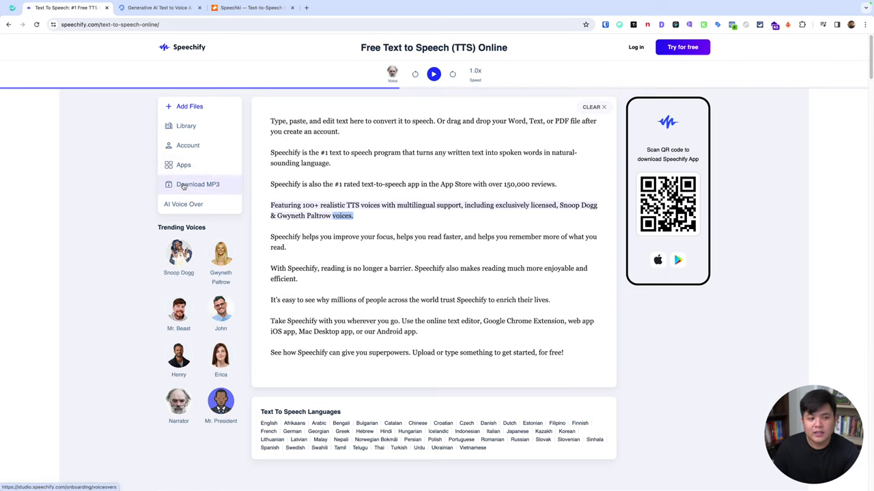
pyautogui.scroll(-4, 393, 237)
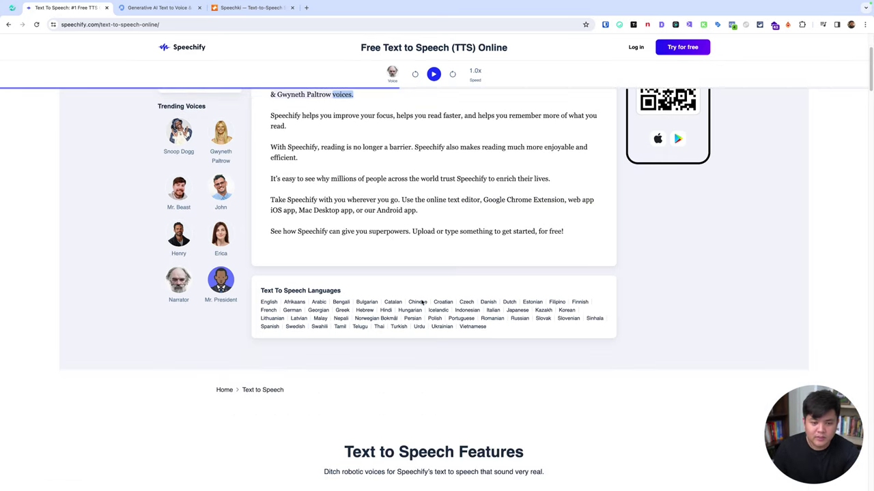
pyautogui.click(471, 311)
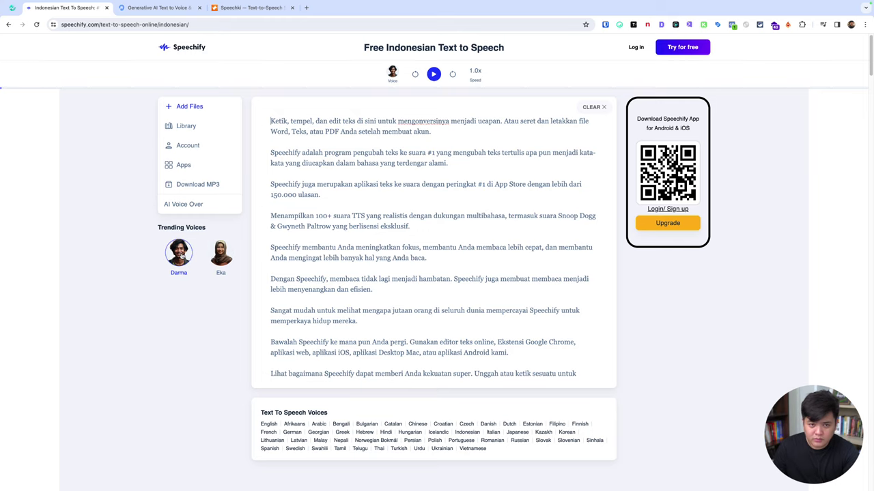
pyautogui.click(432, 75)
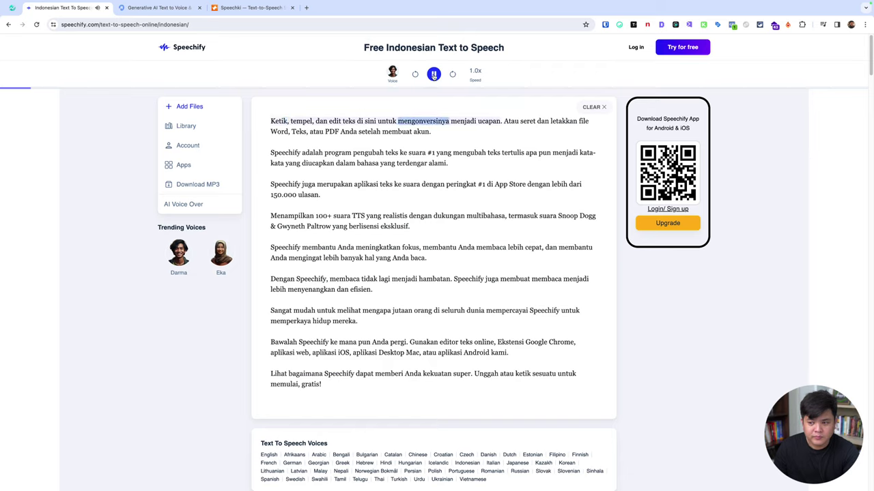
pyautogui.click(434, 75)
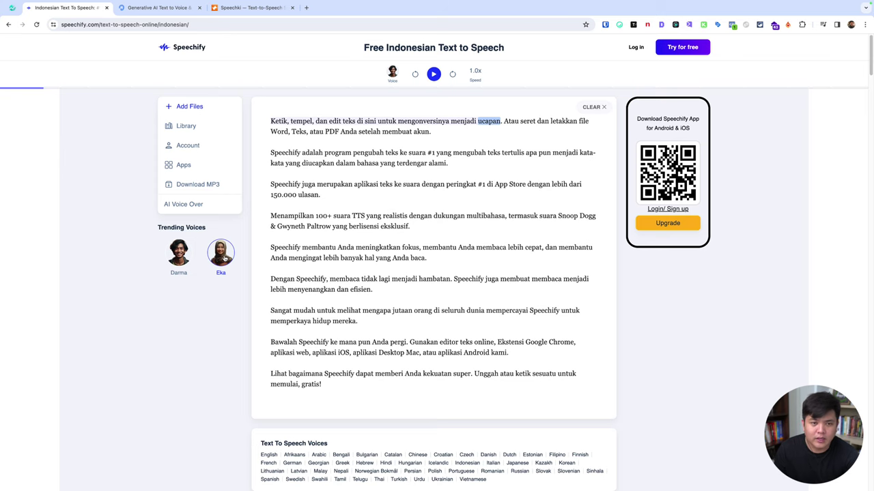
# Switch the Indonesian reading voice to Eka, listen to part of the second sentence, and pause the playback
pyautogui.click(223, 256)
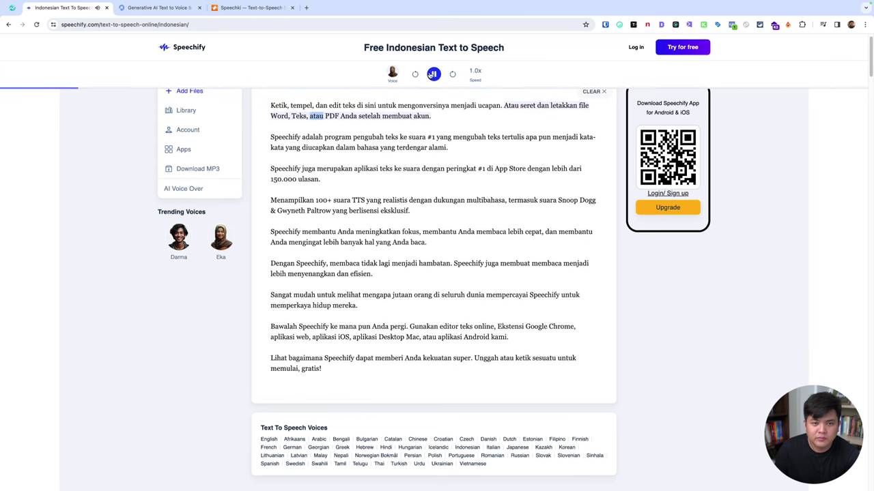
pyautogui.click(433, 74)
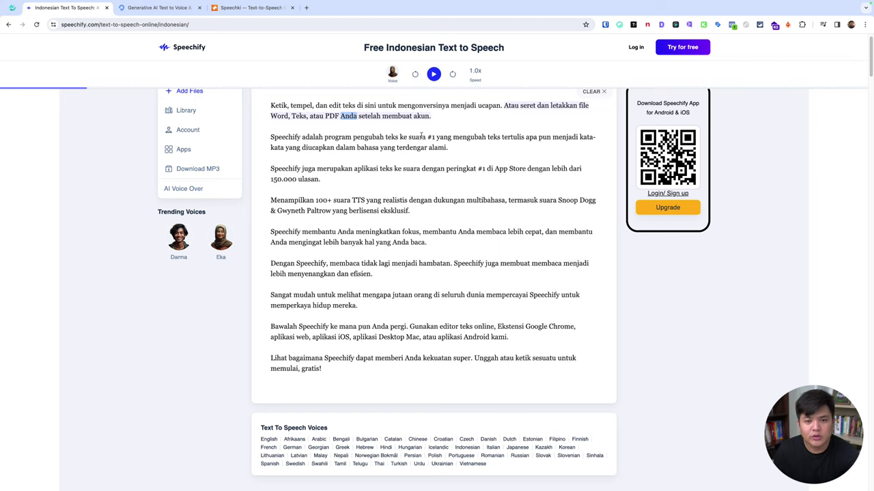
pyautogui.scroll(1, 423, 137)
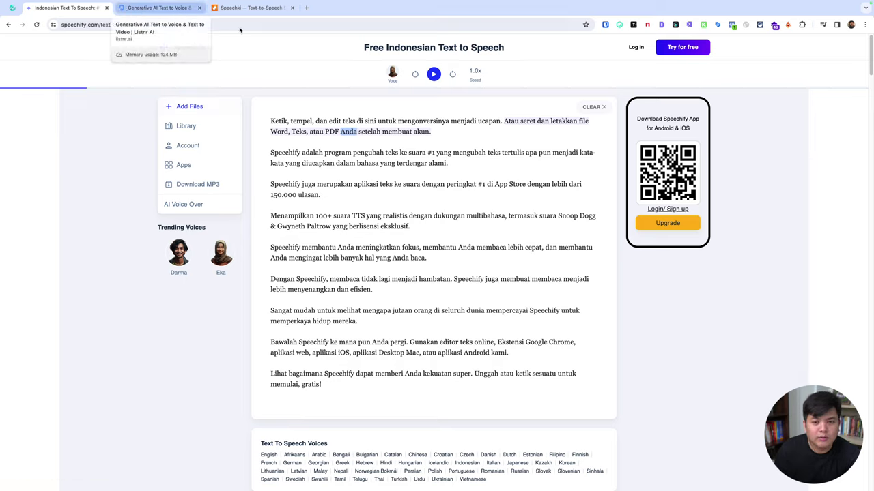
# Switch to the Listnr website and look over the features and voice samples on its home page
pyautogui.click(148, 10)
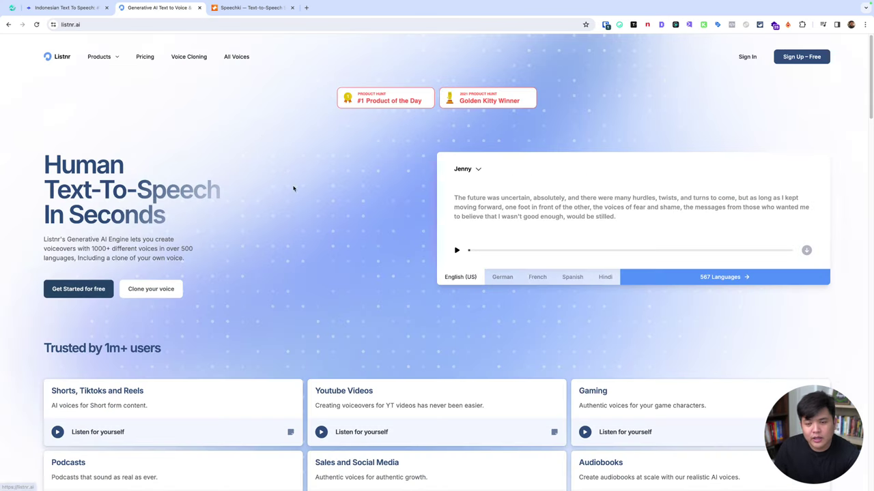
pyautogui.scroll(-5, 308, 190)
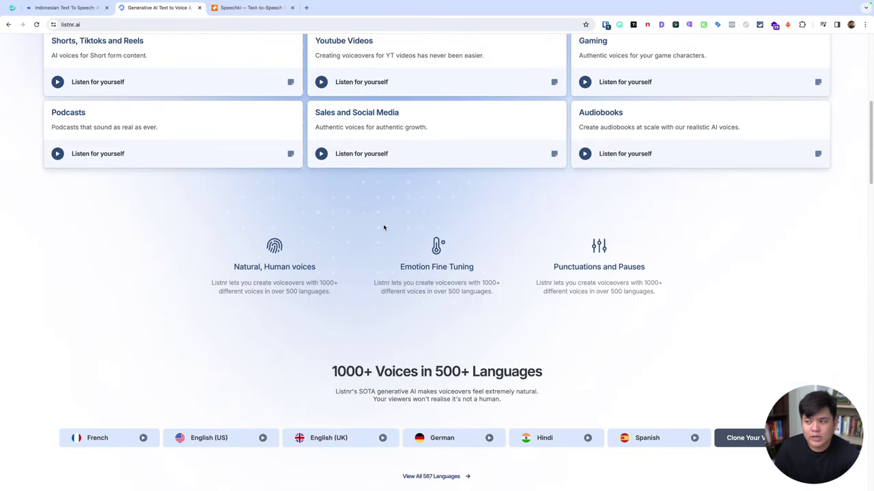
pyautogui.scroll(5, 383, 227)
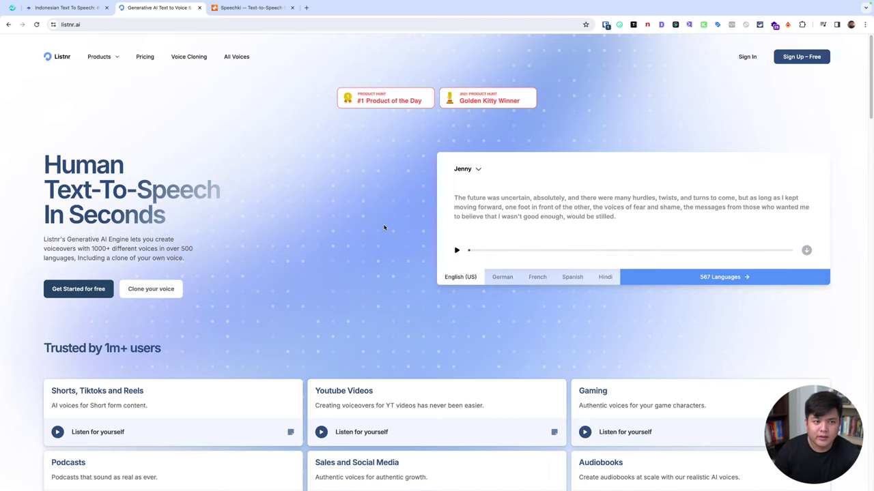
# Examine Listnr's pricing plans and frequently asked questions, comparing annual and monthly billing
pyautogui.click(138, 57)
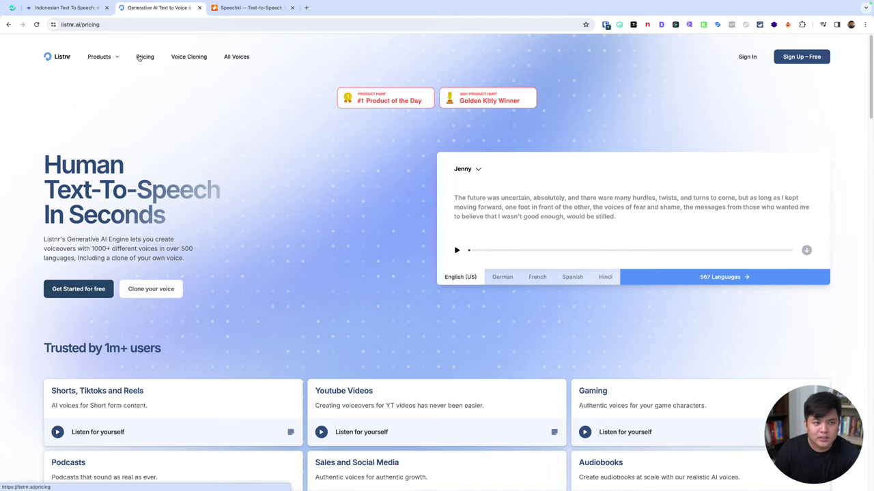
pyautogui.moveTo(113, 58)
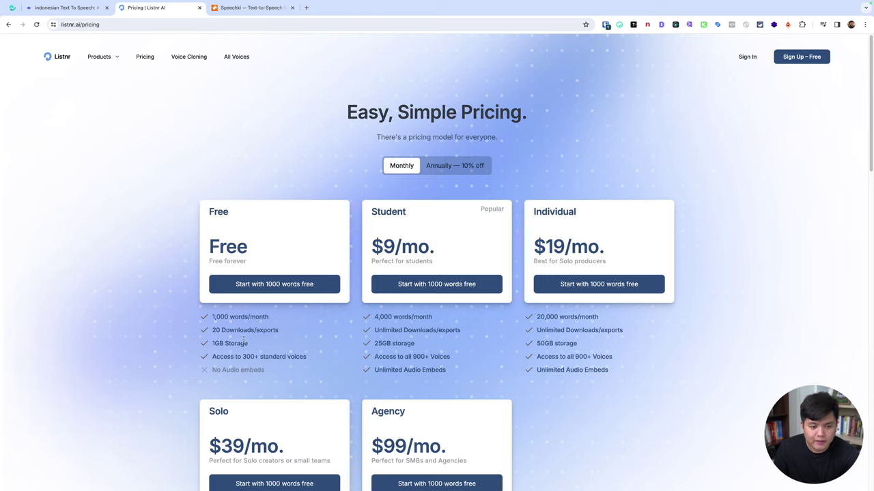
pyautogui.scroll(-3, 293, 343)
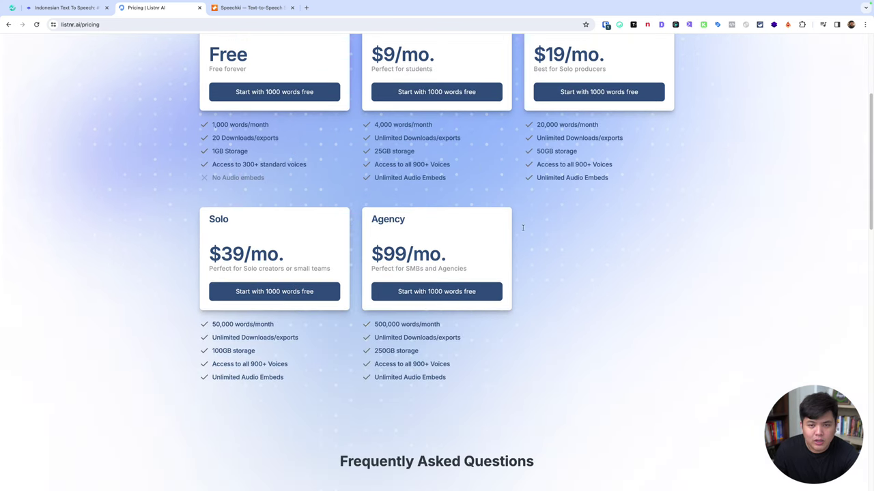
pyautogui.scroll(-5, 519, 202)
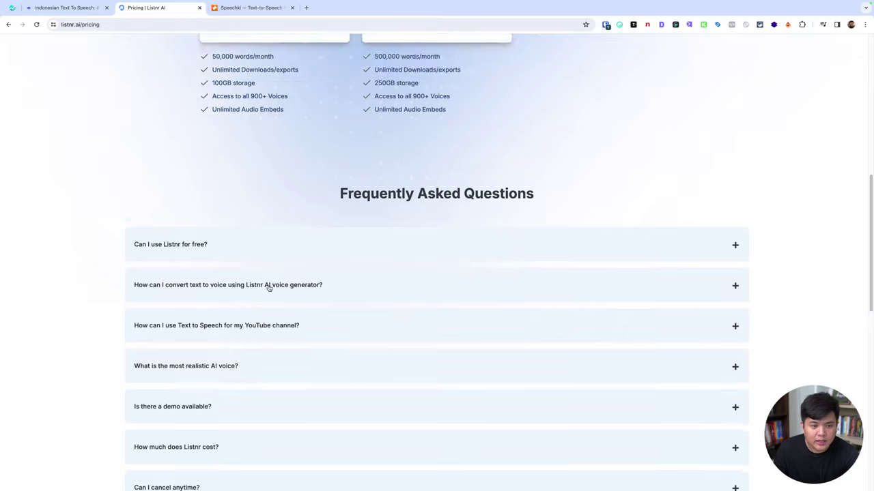
pyautogui.scroll(7, 270, 288)
pyautogui.scroll(1, 478, 198)
pyautogui.click(437, 152)
pyautogui.click(401, 152)
pyautogui.scroll(1, 661, 116)
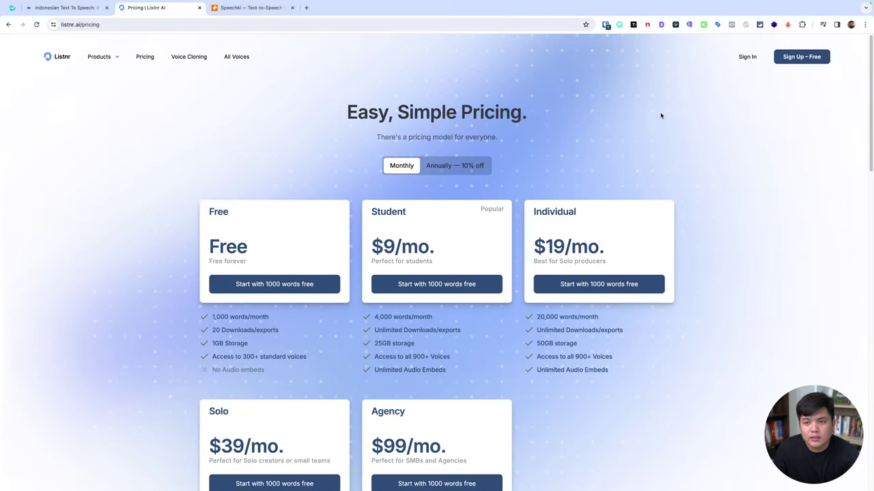
# Sign in to the Listnr dashboard and start a new TTS voiceover
pyautogui.click(747, 57)
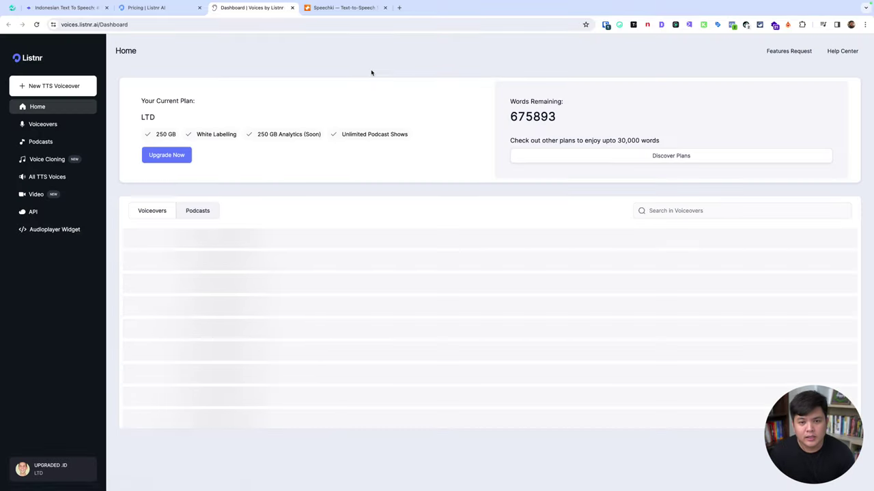
pyautogui.click(49, 87)
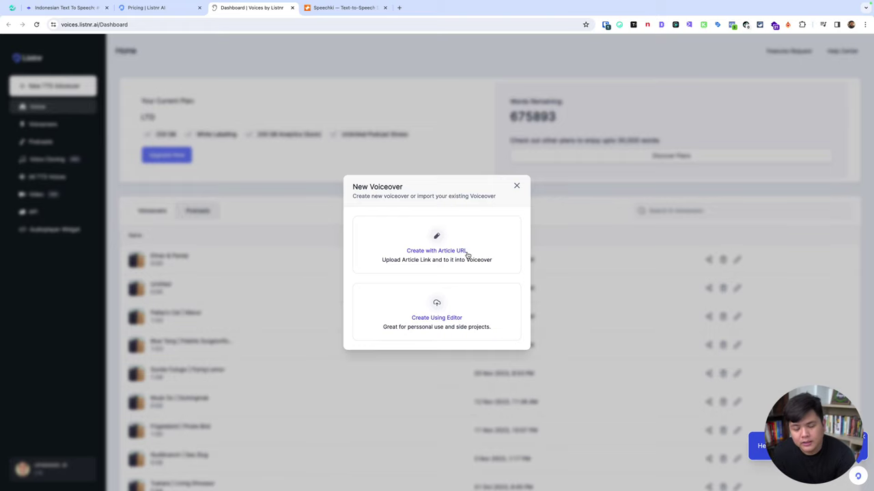
# Open upgraded.id/blog in a new browser tab and open the article "Contoh Kalimat Iklan Obat-obatan yang Meyakinkan"
pyautogui.click(400, 8)
pyautogui.write('upgraded.id/blog')
pyautogui.press('Return')
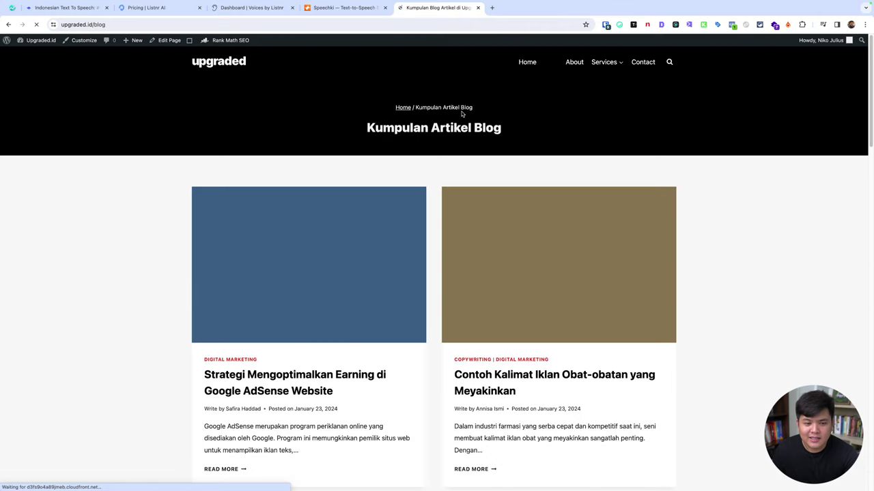
pyautogui.scroll(-1, 535, 256)
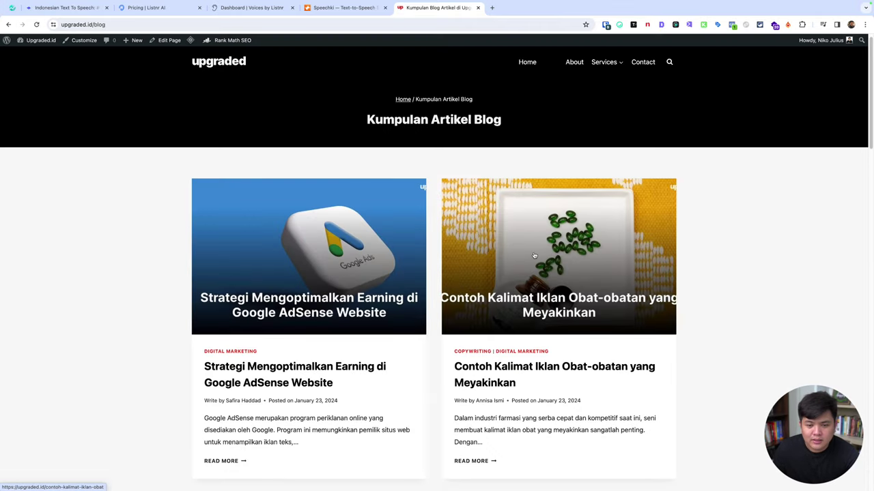
pyautogui.click(535, 255)
pyautogui.scroll(-2, 567, 259)
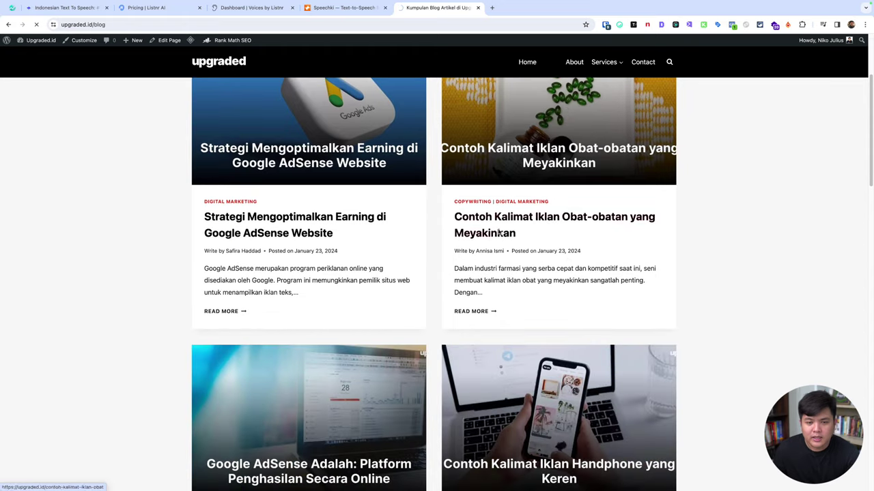
pyautogui.scroll(-4, 566, 253)
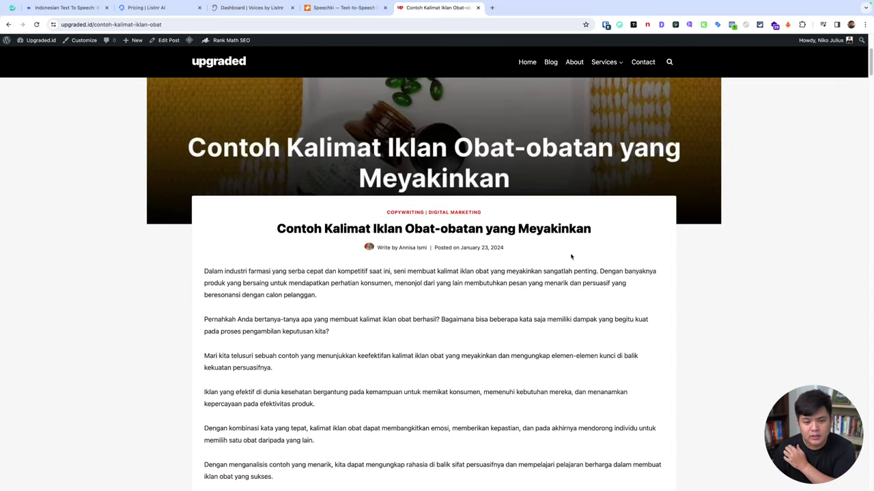
# Highlight the article's introductory paragraphs and copy the article's web address
pyautogui.moveTo(204, 167); pyautogui.dragTo(419, 276)
pyautogui.scroll(-3, 386, 266)
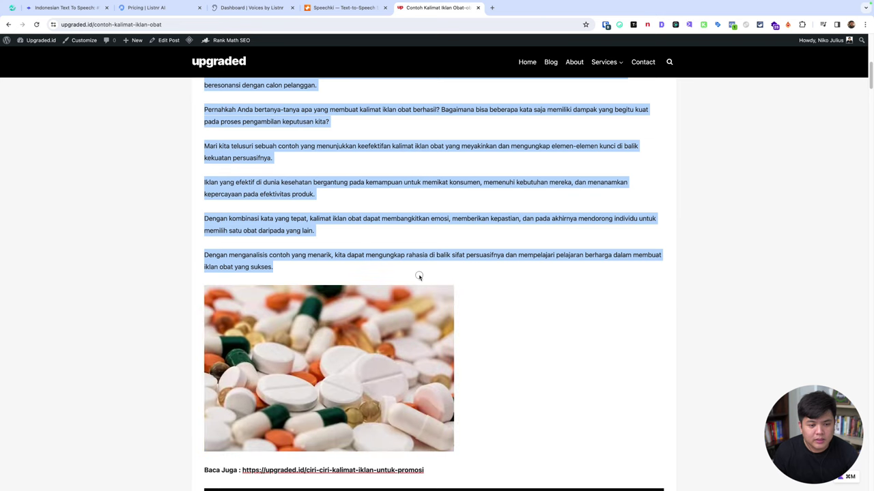
pyautogui.click(219, 24)
pyautogui.hotkey('ctrl', 'c')
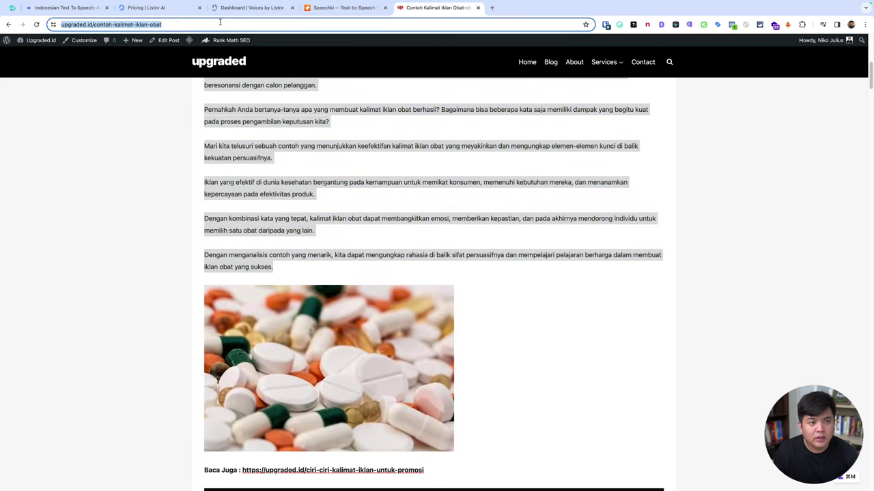
pyautogui.click(249, 7)
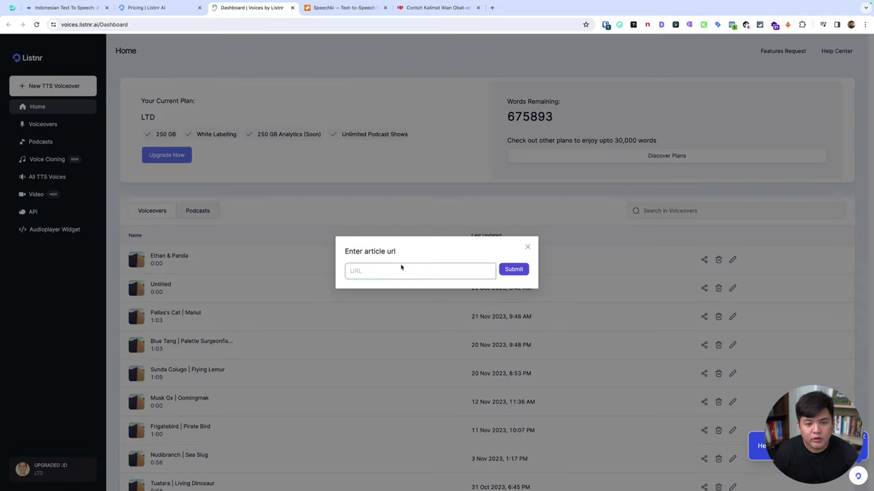
pyautogui.click(402, 271)
pyautogui.hotkey('ctrl', 'v')
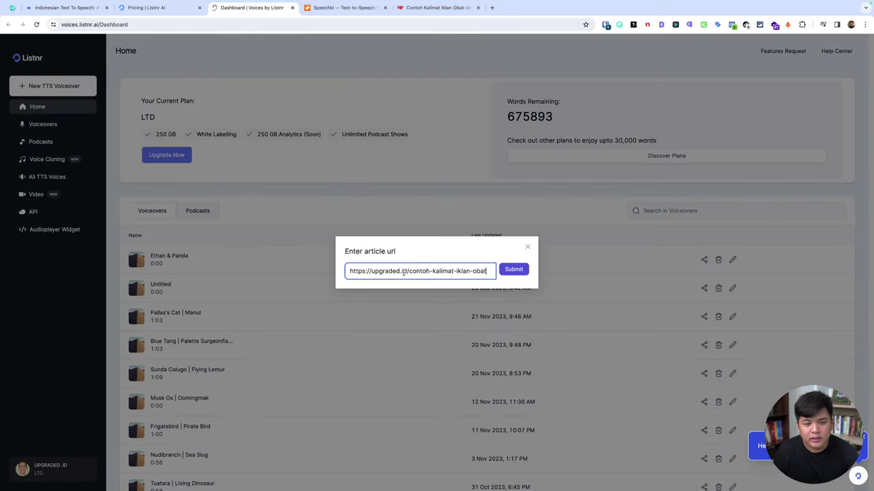
pyautogui.click(513, 269)
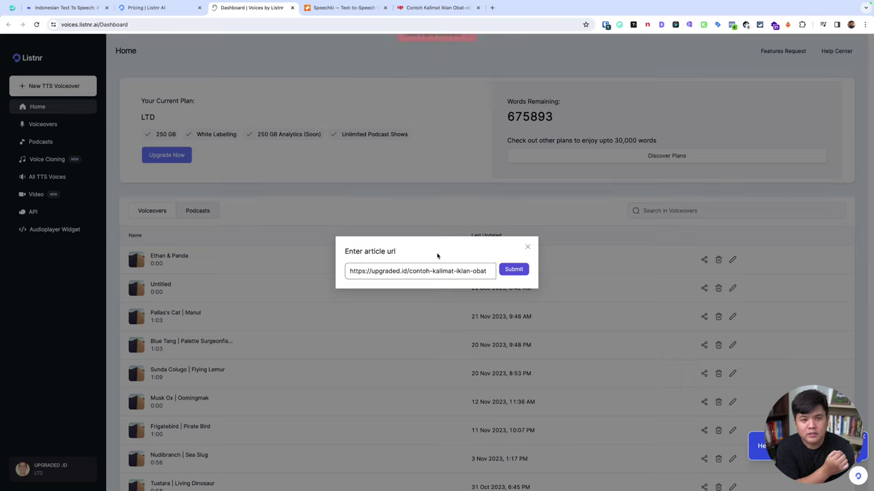
pyautogui.click(514, 270)
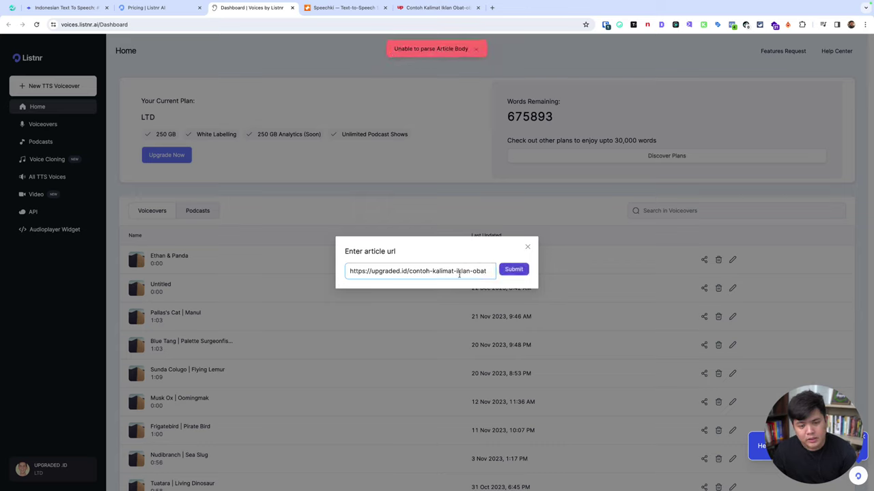
pyautogui.click(514, 270)
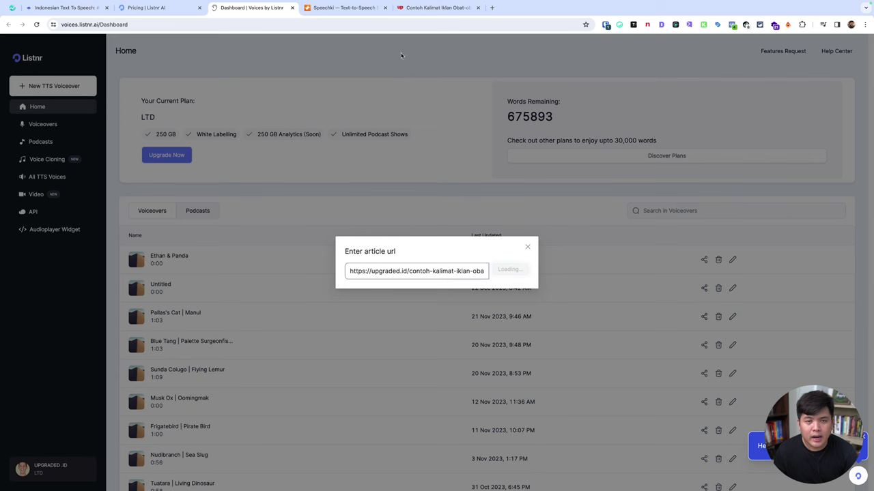
# Go back to the upgraded.id article and copy its introductory paragraphs, from "Dalam industri farmasi" to "iklan obat yang sukses"
pyautogui.click(431, 9)
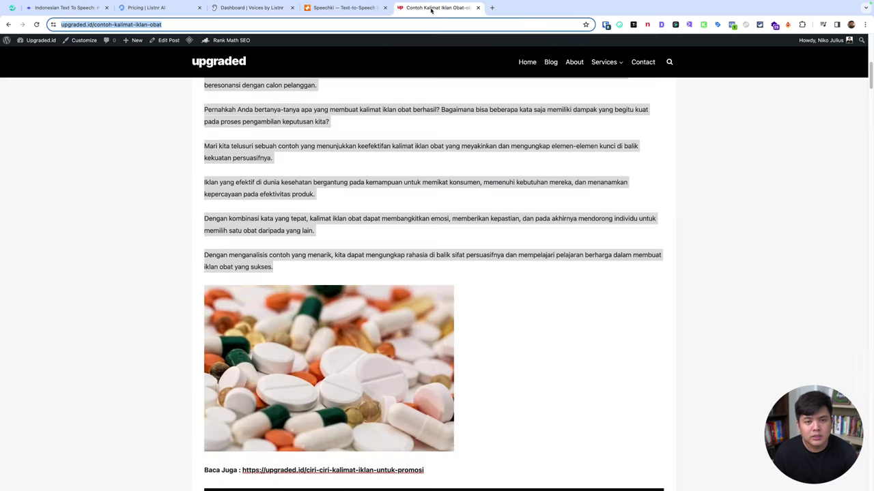
pyautogui.scroll(4, 310, 128)
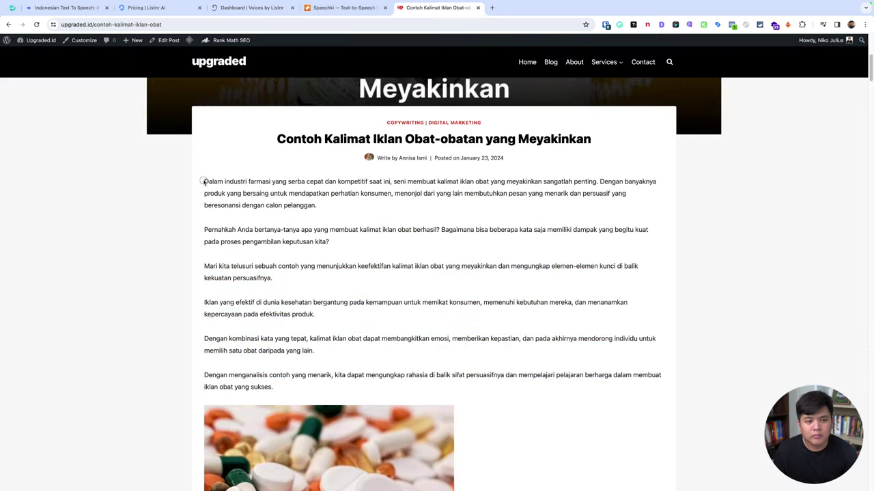
pyautogui.moveTo(203, 182); pyautogui.dragTo(371, 389)
pyautogui.press('super+c')
# Return to Listnr, dismiss the article URL dialog, and start a voiceover in the editor with the copied text as its first block
pyautogui.click(251, 8)
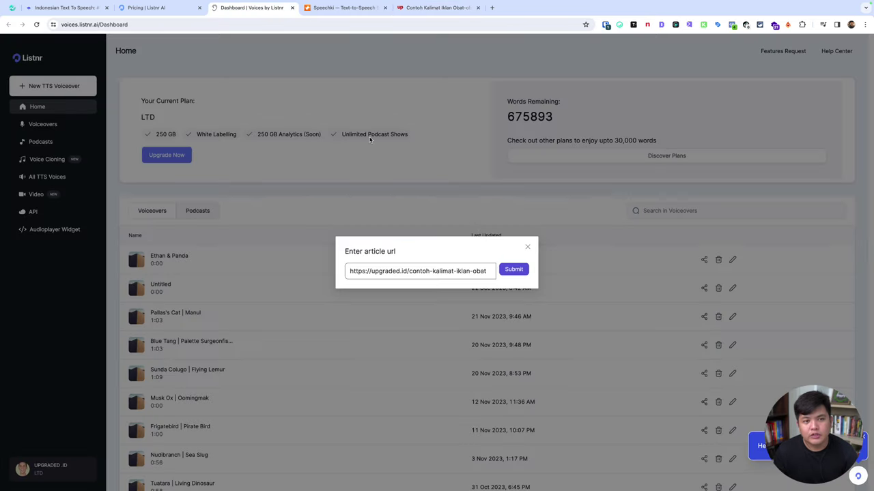
pyautogui.click(525, 247)
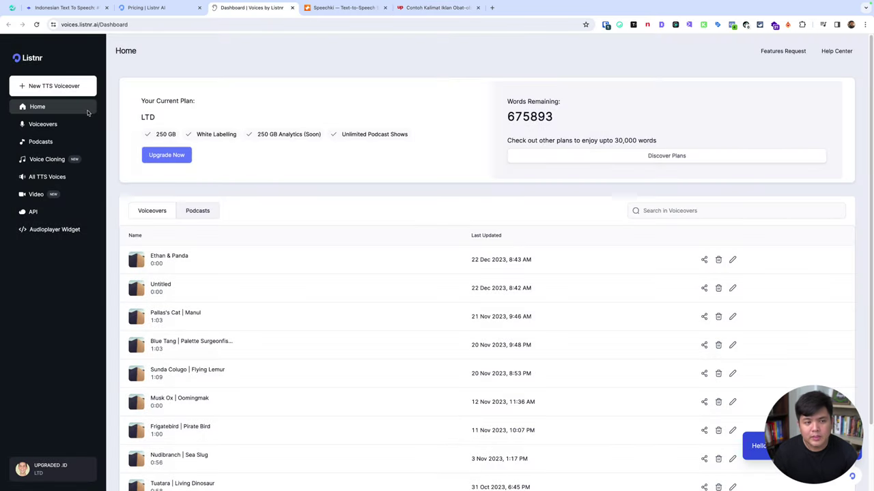
pyautogui.click(69, 87)
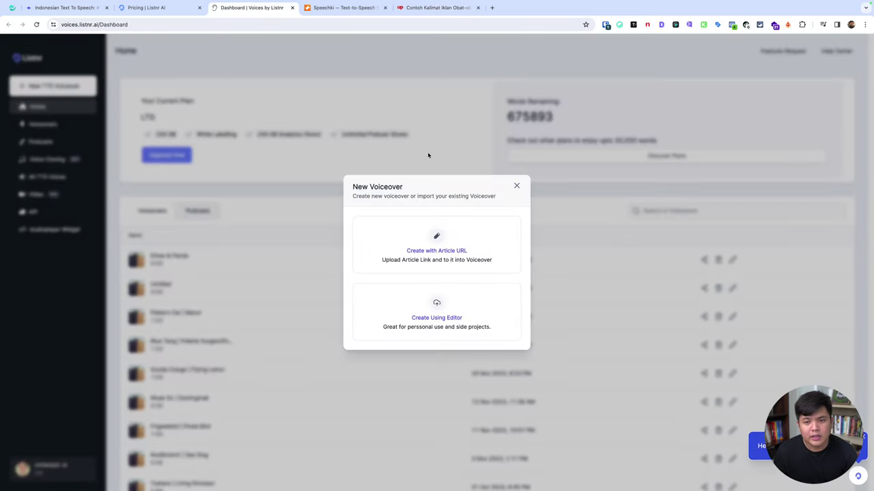
pyautogui.click(440, 322)
pyautogui.press('super+v')
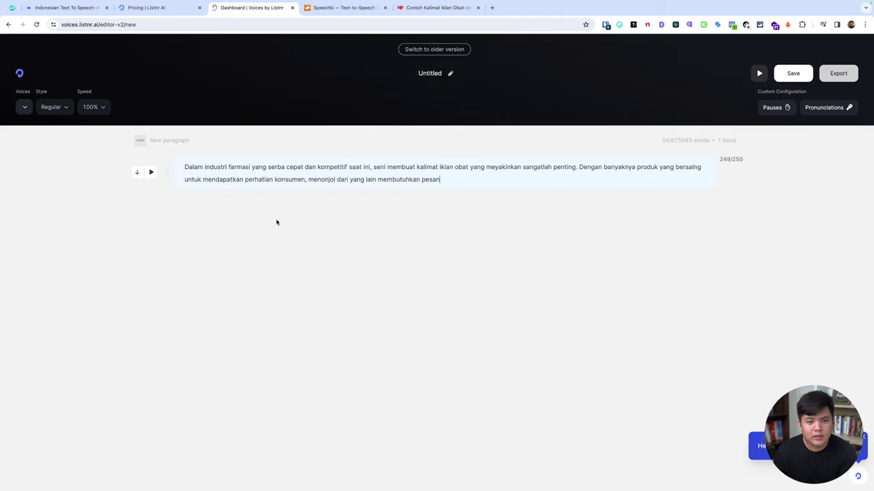
pyautogui.click(446, 192)
pyautogui.press('Return')
# Copy the article's second paragraph, starting "Pernahkah Anda bertanya-tanya", into a second block of the Listnr voiceover
pyautogui.click(429, 8)
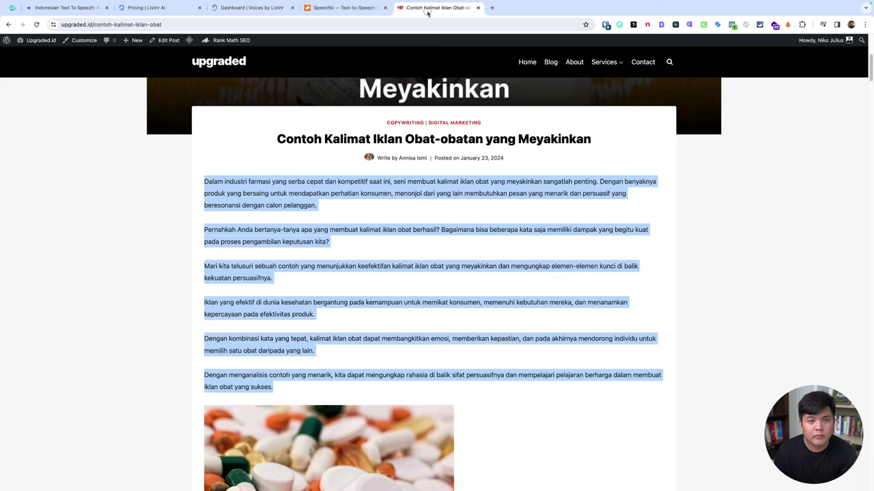
pyautogui.tripleClick(210, 230)
pyautogui.press('super+c')
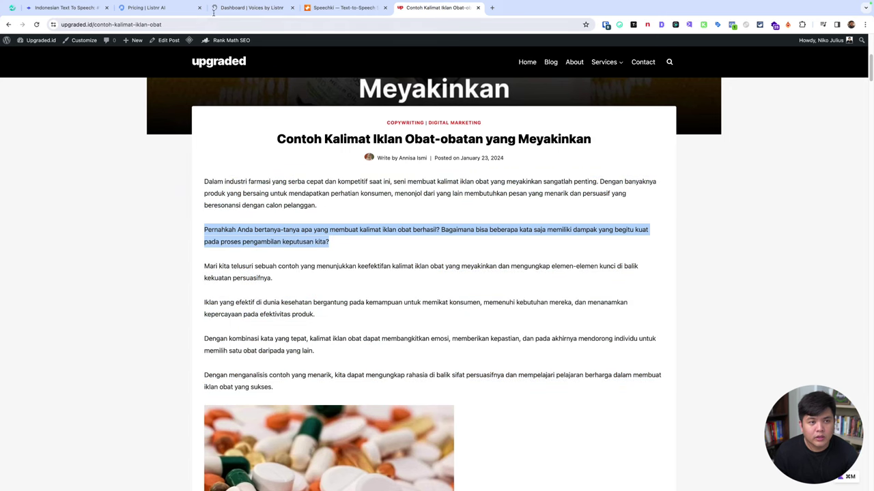
pyautogui.click(251, 8)
pyautogui.press('super+v')
pyautogui.press('Return')
# Copy the article paragraph starting "Mari kita telusuri" into the third block of the Listnr voiceover
pyautogui.press('super+5')
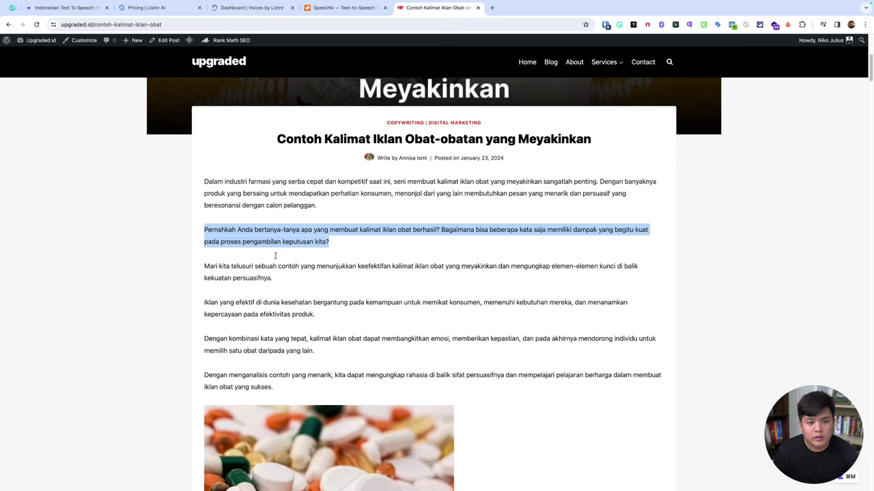
pyautogui.tripleClick(266, 266)
pyautogui.press('super+c')
pyautogui.click(251, 8)
pyautogui.press('super+v')
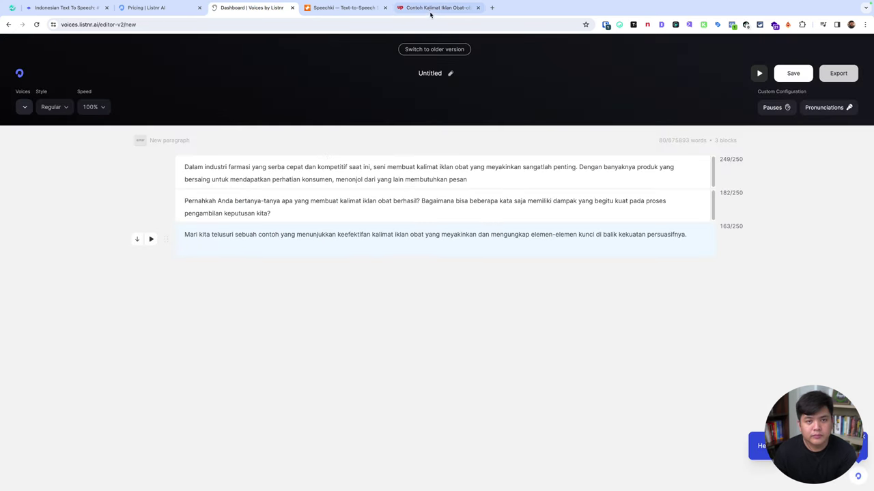
# Add the article paragraph starting "Iklan yang efektif" as the fourth voiceover block in Listnr, removing the surplus trailing line
pyautogui.click(430, 10)
pyautogui.tripleClick(275, 299)
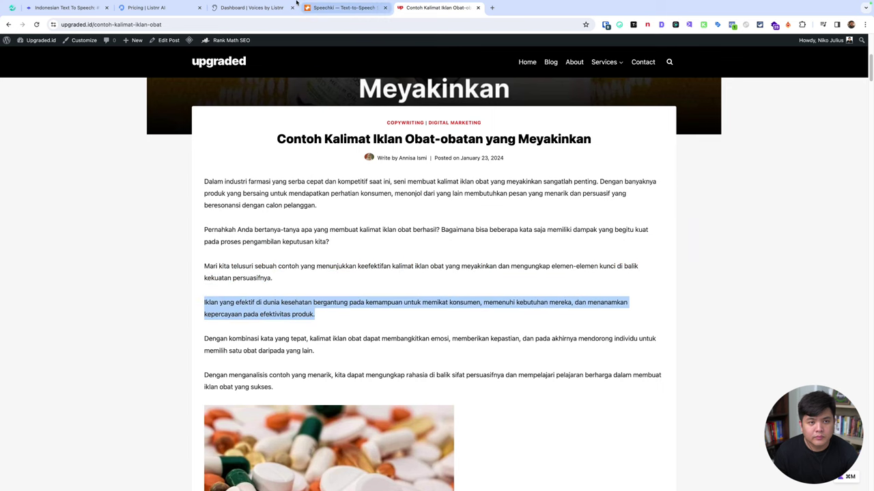
pyautogui.press('super+c')
pyautogui.click(295, 6)
pyautogui.press('Return')
pyautogui.press('super+v')
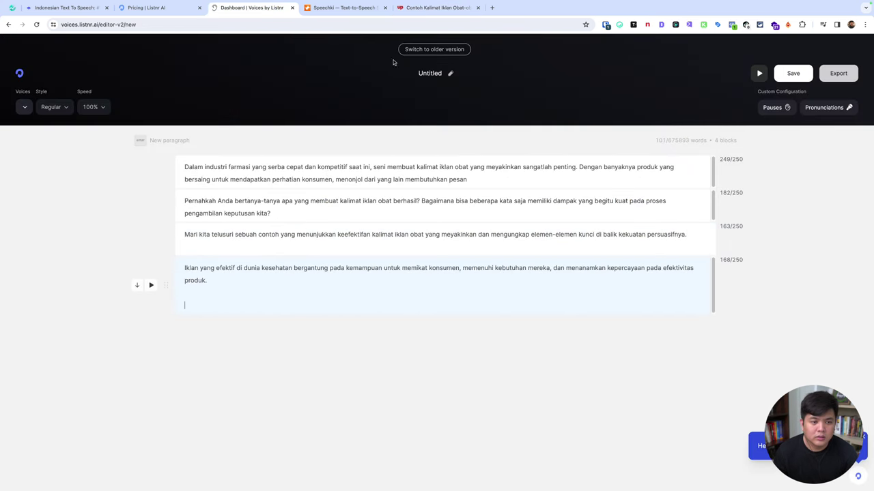
pyautogui.press('BackSpace')
# Add the article paragraph starting "Dengan kombinasi kata yang tepat" as the fifth voiceover block in Listnr, without a trailing line
pyautogui.click(430, 7)
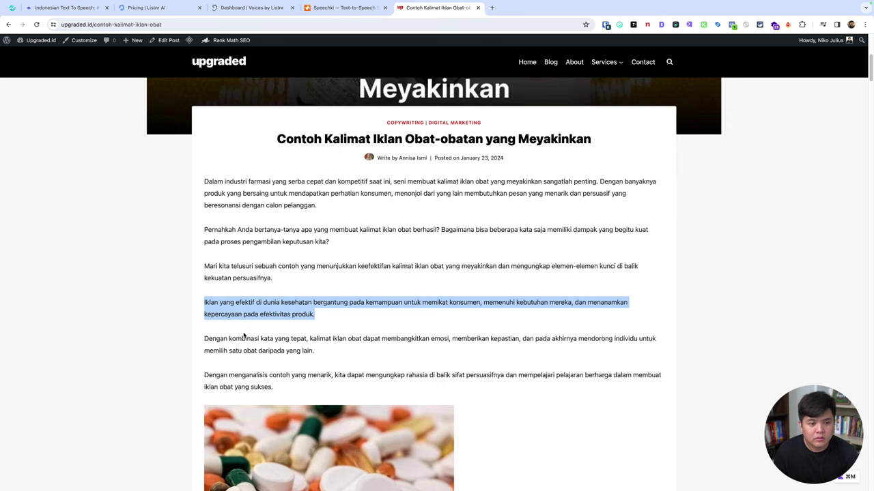
pyautogui.tripleClick(205, 339)
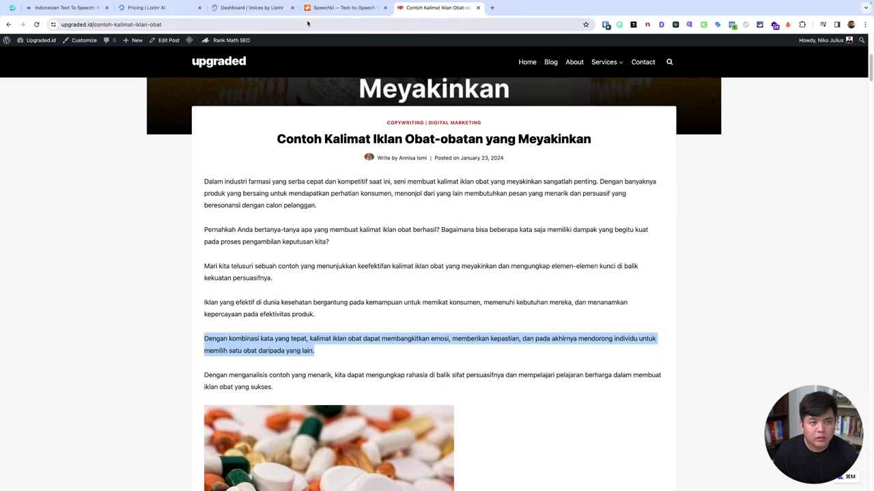
pyautogui.click(251, 9)
pyautogui.press('Return')
pyautogui.press('super+v')
pyautogui.press('BackSpace')
# Add the article paragraph starting "Dengan menganalisis contoh" as the sixth voiceover block in Listnr, without trailing blank lines
pyautogui.click(419, 13)
pyautogui.tripleClick(247, 372)
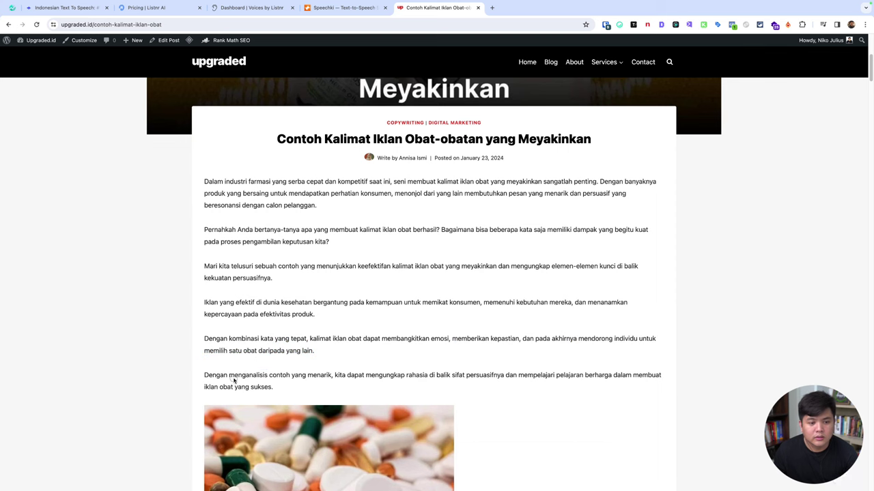
pyautogui.click(247, 8)
pyautogui.press('Return')
pyautogui.press('super+v')
pyautogui.press('BackSpace')
pyautogui.press('BackSpace')
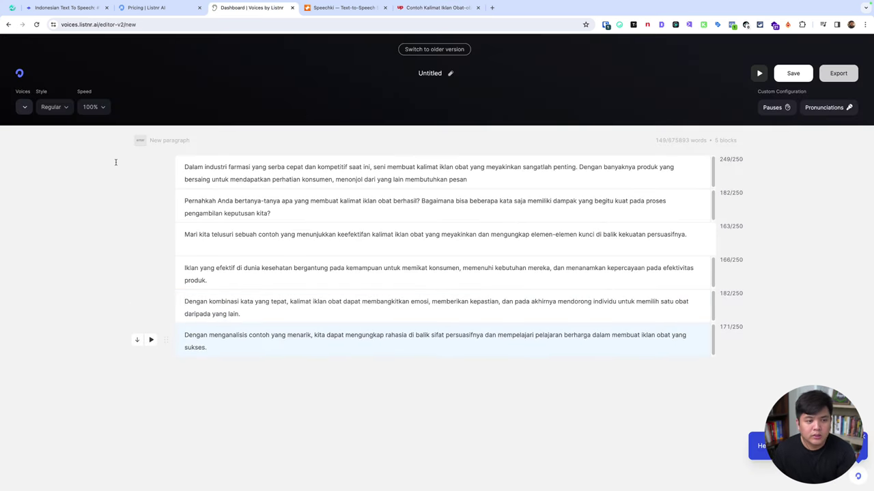
# Open the voice selection and look through the Ultra and Premium voices and the languages offered for Ultra
pyautogui.click(25, 108)
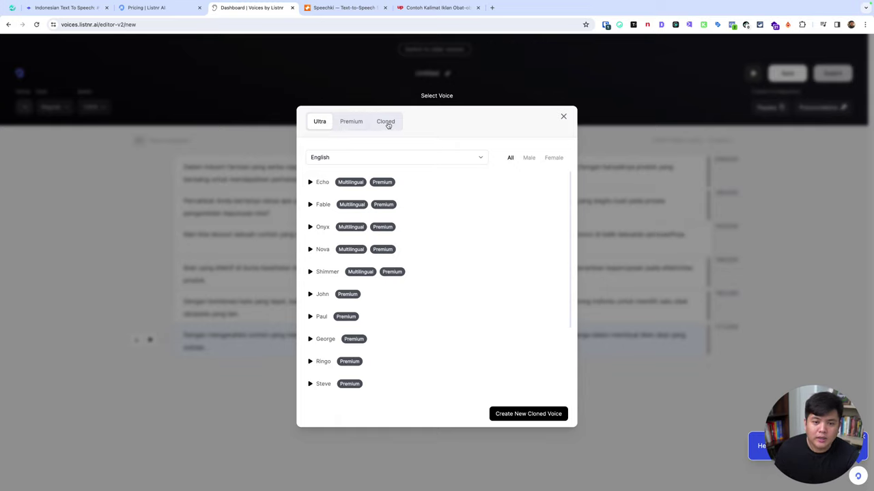
pyautogui.click(354, 124)
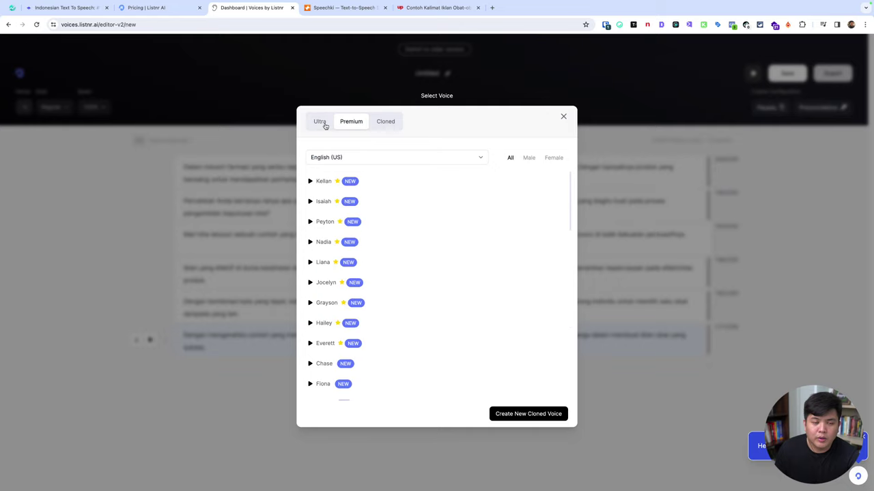
pyautogui.click(319, 122)
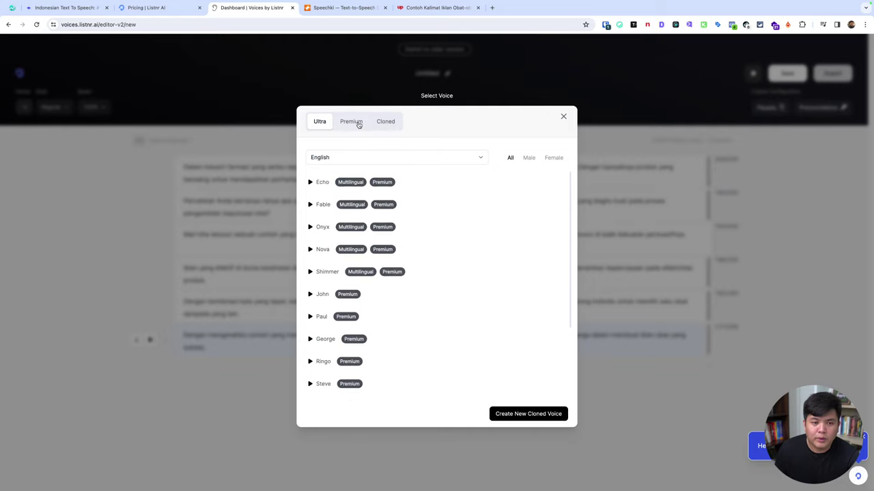
pyautogui.click(346, 156)
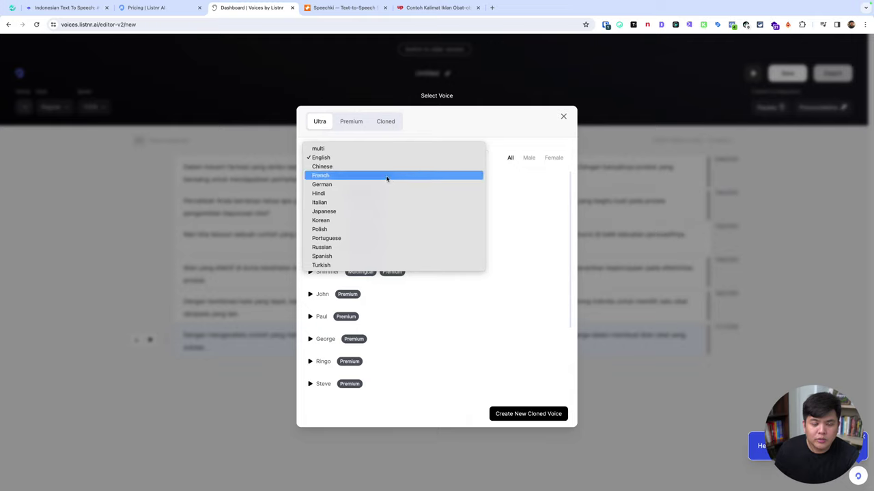
pyautogui.click(537, 202)
pyautogui.scroll(-3, 417, 253)
pyautogui.scroll(3, 418, 254)
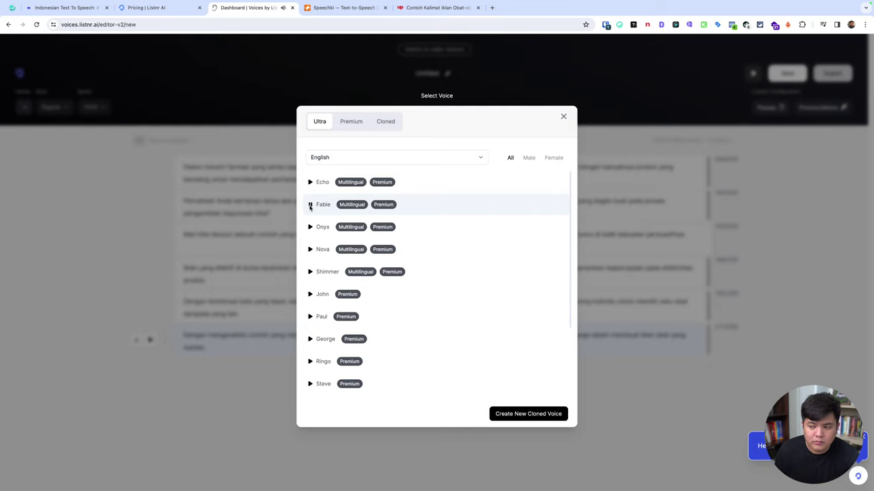
# Preview the Ultra voices Fable, Onyx, Nova and Shimmer, and bring up the language choices for the Premium voices
pyautogui.click(310, 204)
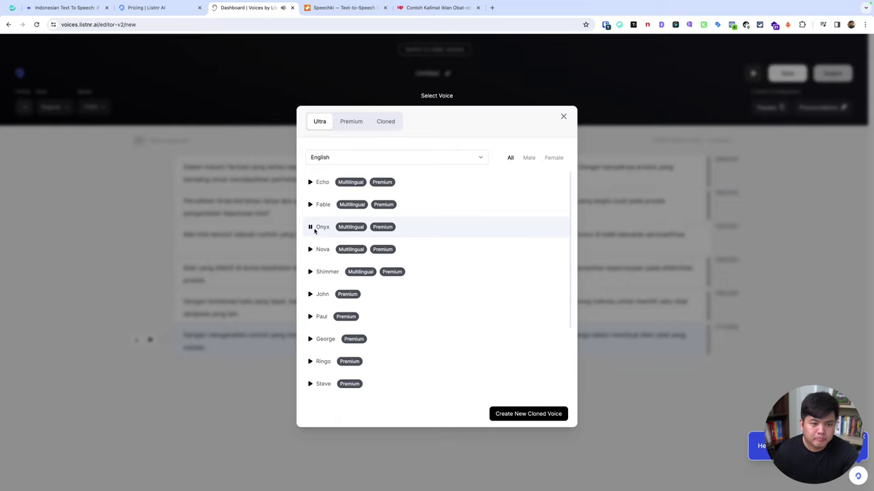
pyautogui.click(310, 227)
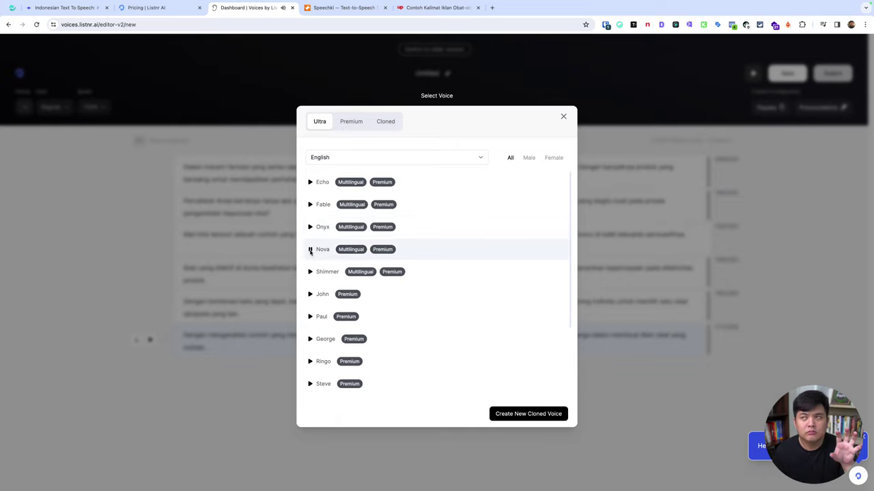
pyautogui.click(310, 250)
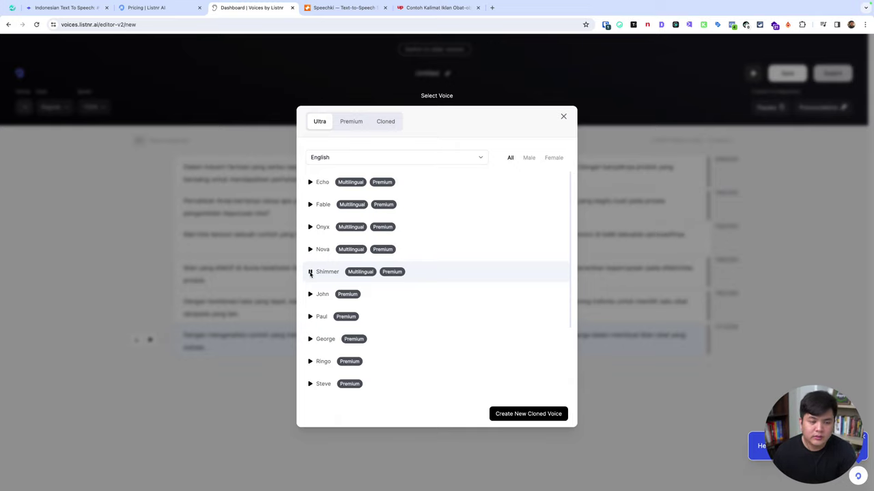
pyautogui.click(310, 272)
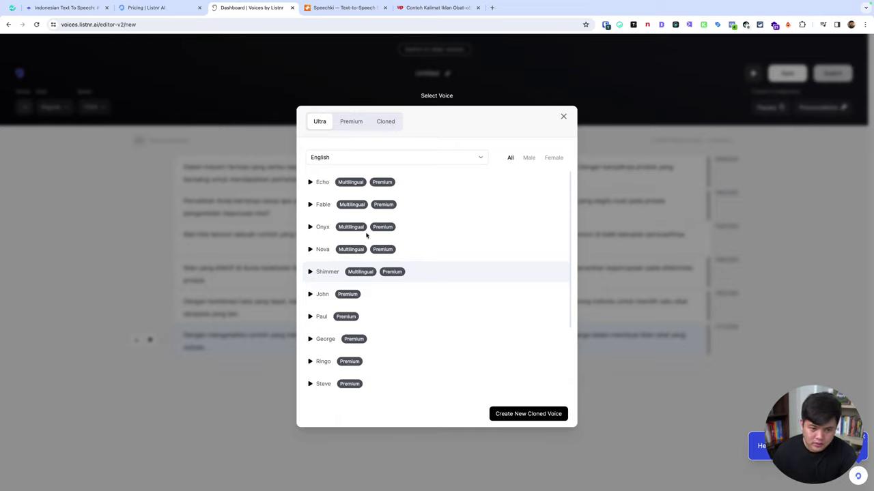
pyautogui.click(346, 121)
pyautogui.click(348, 159)
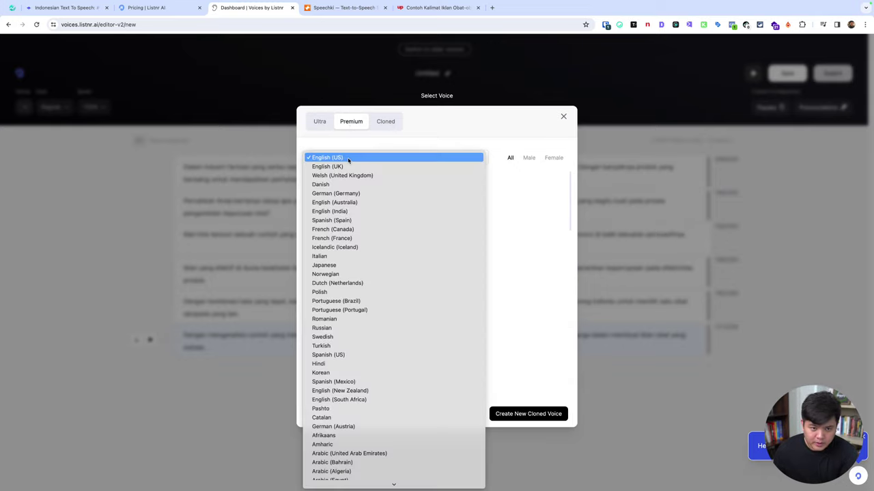
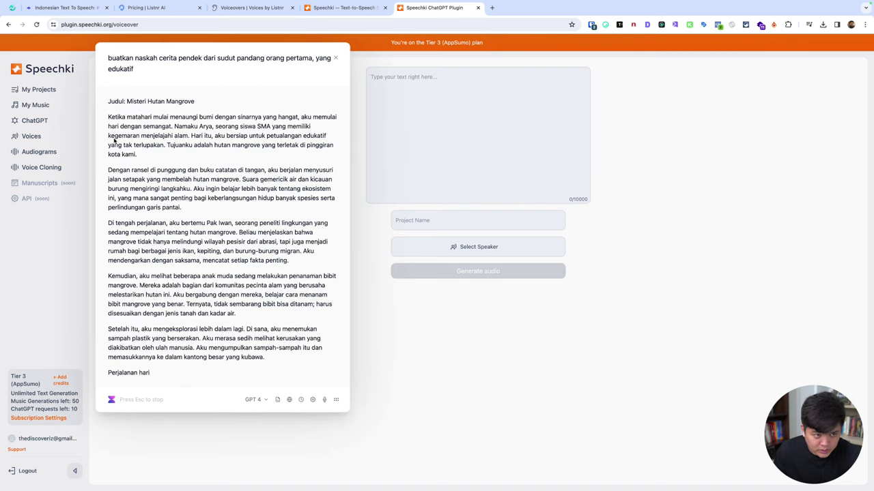
# Copy the first two paragraphs of the mangrove forest story into Speechki's voiceover text, and close the AI assistant window
pyautogui.moveTo(107, 116); pyautogui.dragTo(195, 205)
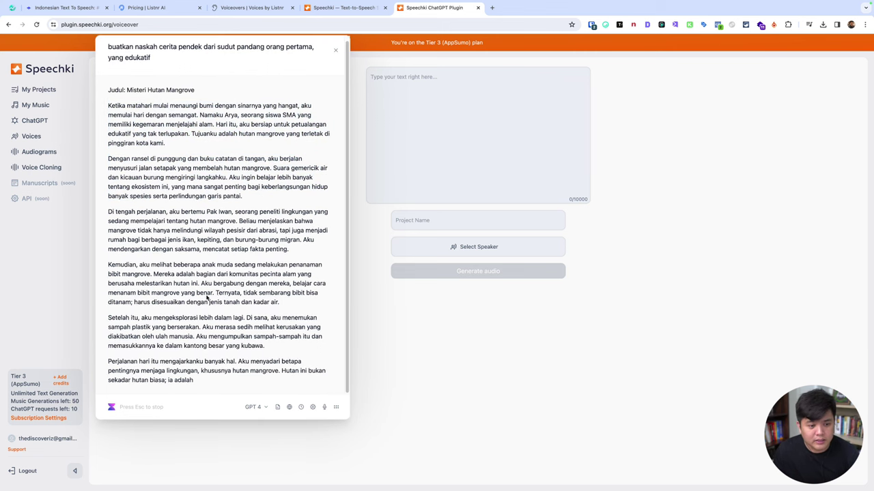
pyautogui.moveTo(106, 109); pyautogui.dragTo(249, 202)
pyautogui.hotkey('ctrl', 'c')
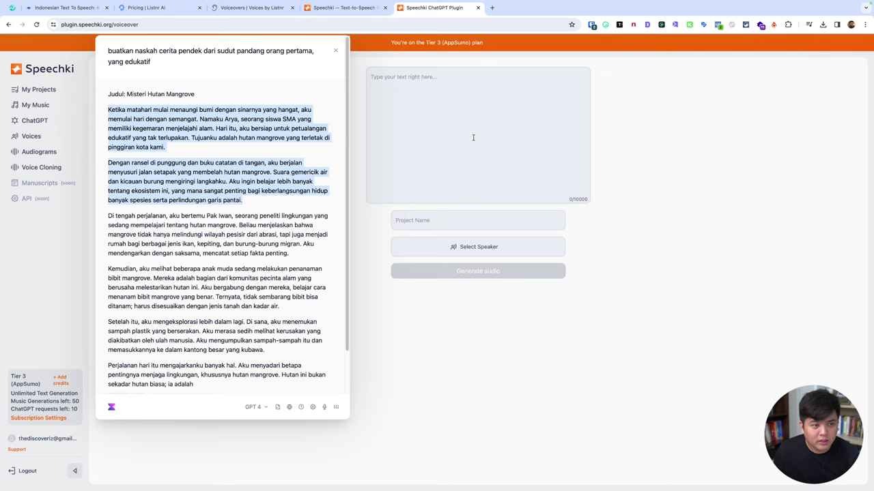
pyautogui.click(473, 137)
pyautogui.hotkey('ctrl', 'v')
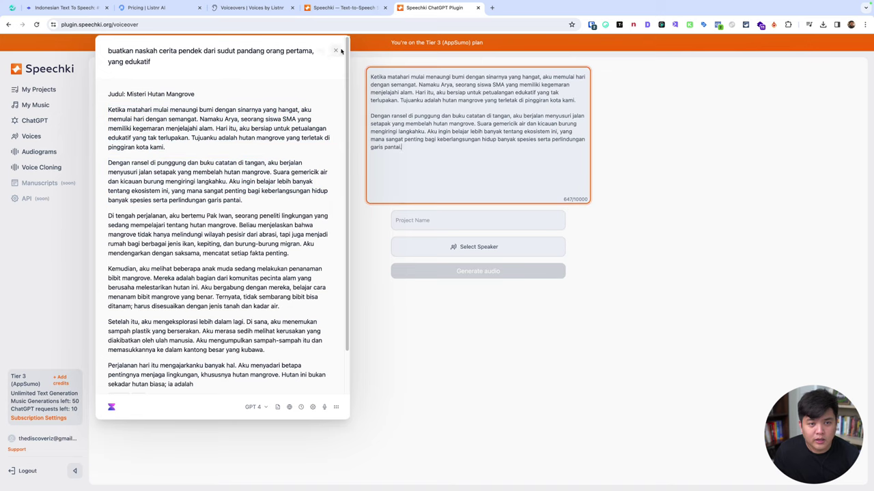
pyautogui.click(336, 50)
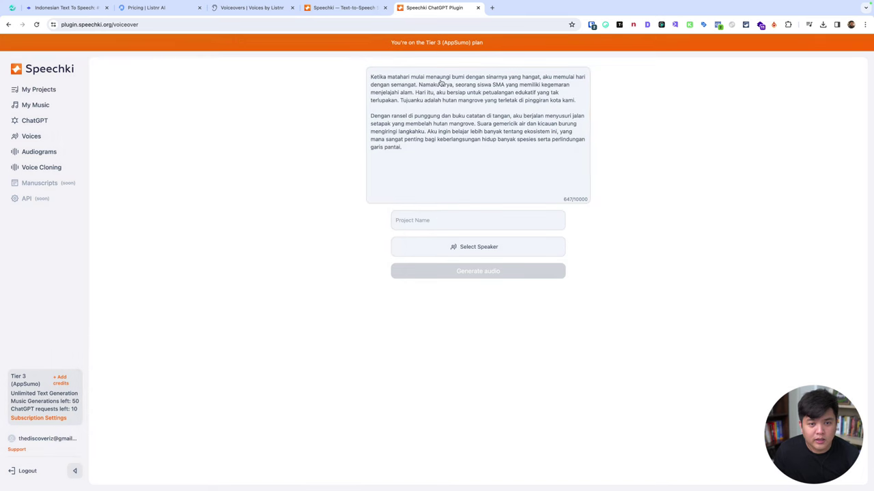
# Open Voilà's chat history in a new browser tab showing today's short-story chat, and close the spare blank tab
pyautogui.click(449, 223)
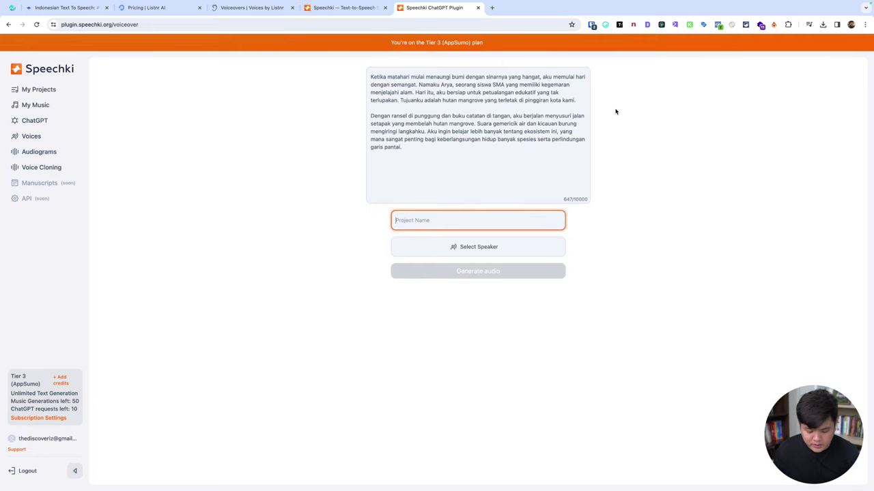
pyautogui.hotkey('ctrl', 't')
pyautogui.hotkey('alt', 'space')
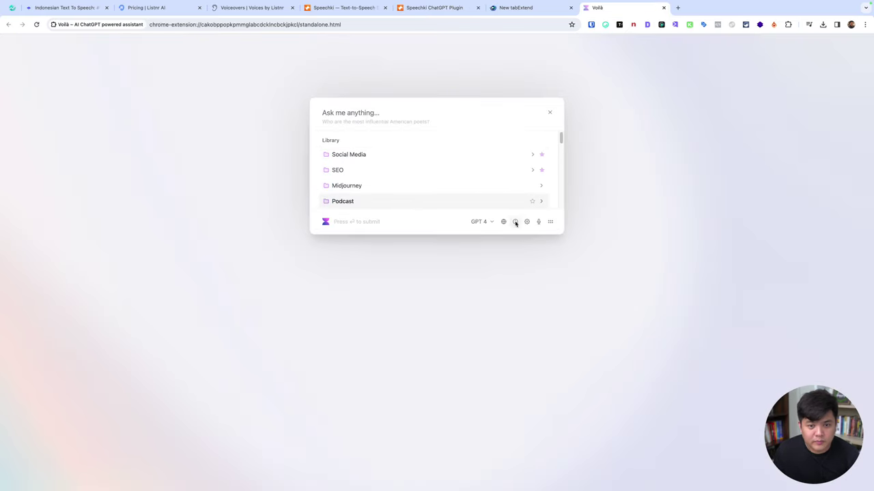
pyautogui.click(515, 221)
pyautogui.click(566, 8)
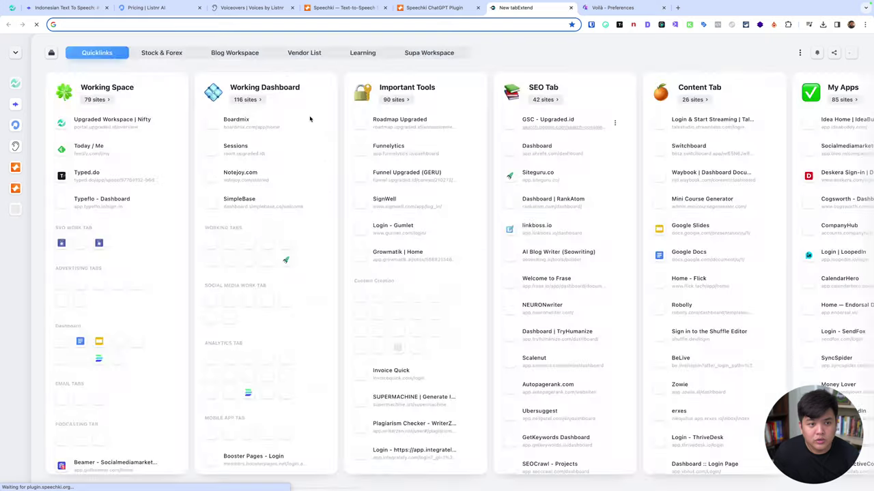
pyautogui.click(571, 7)
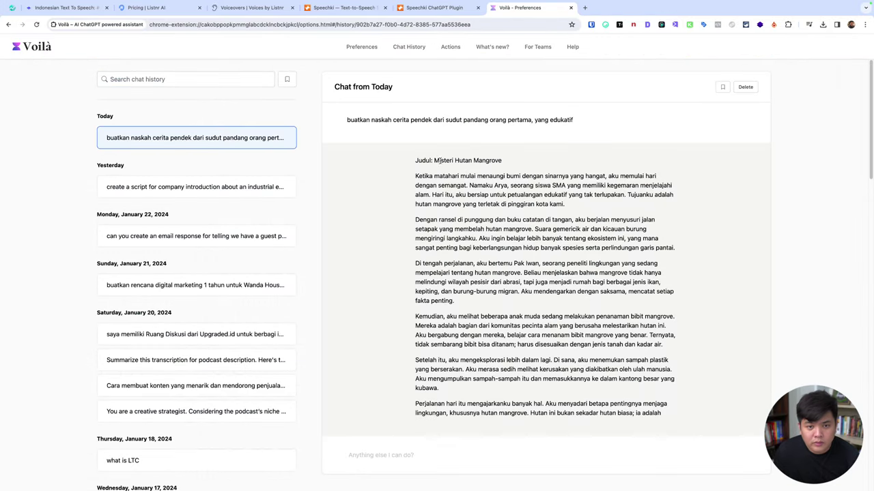
# Copy the story title Misteri Hutan Mangrove from the chat into Speechki's voiceover title, closing the chat history page
pyautogui.moveTo(433, 160); pyautogui.dragTo(501, 160)
pyautogui.press('super+c')
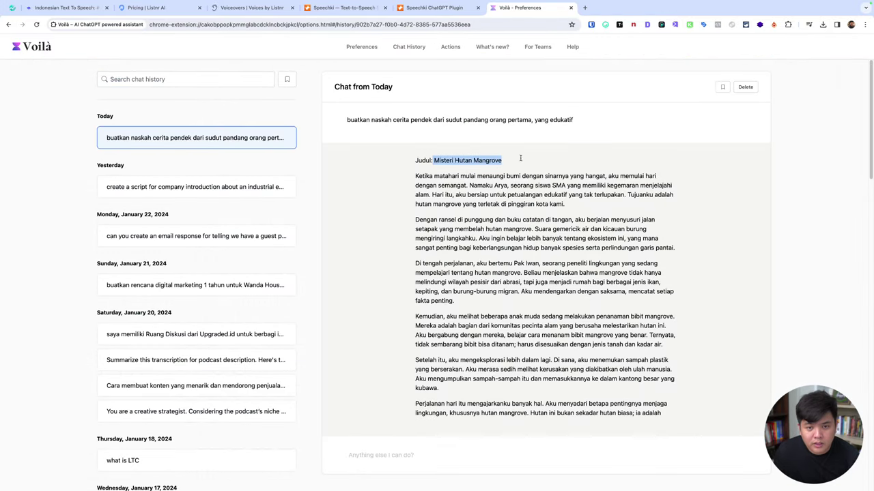
pyautogui.click(571, 8)
pyautogui.press('super+v')
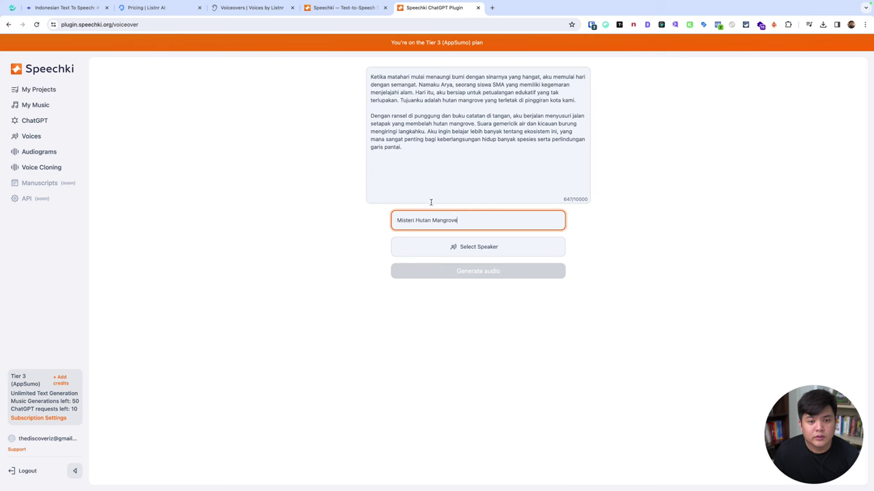
# Open the speaker selection and filter the voices to the Indonesian language
pyautogui.click(470, 250)
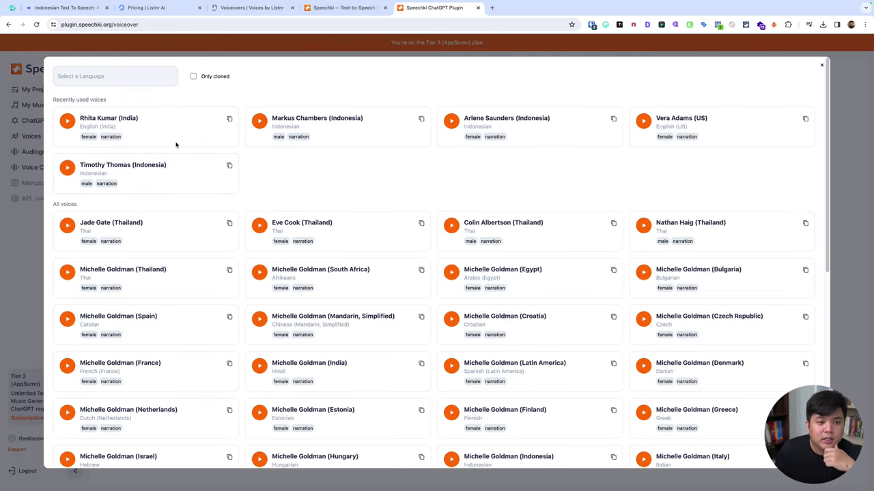
pyautogui.click(145, 72)
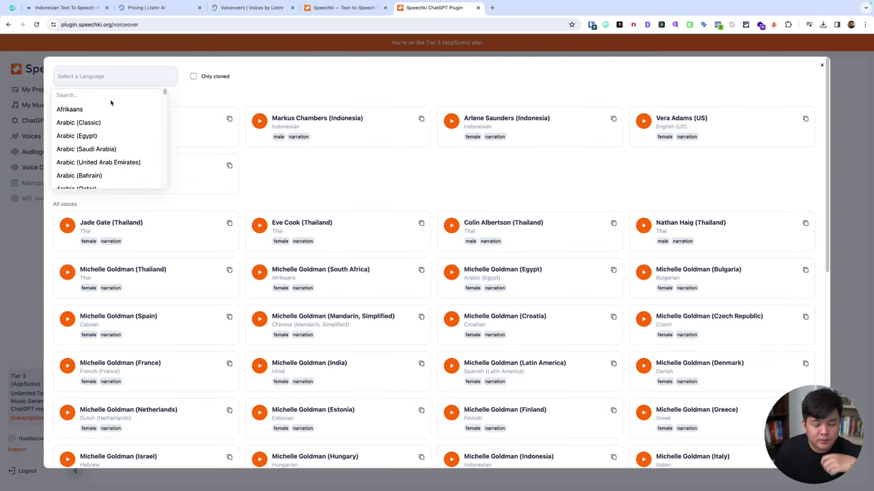
pyautogui.write('indo')
pyautogui.click(62, 109)
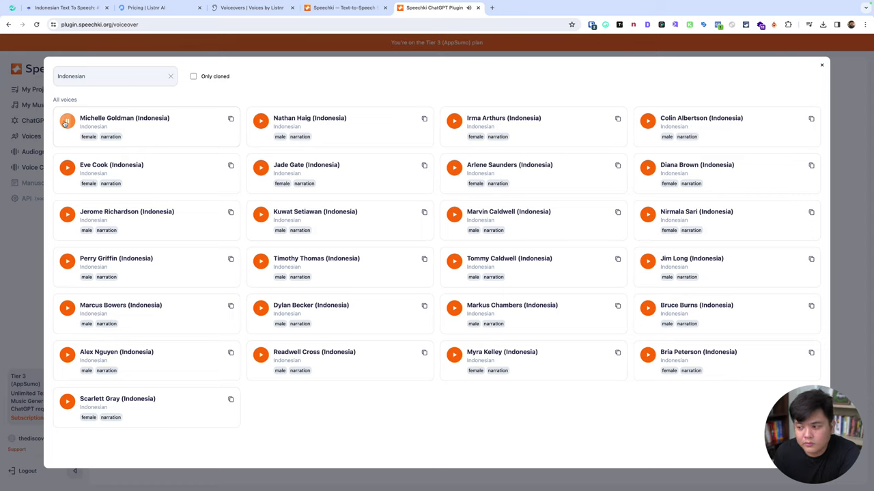
# Preview the Indonesian voices Michelle Goldman, Nathan Haig, Irma Arthurs and Colin Albertson
pyautogui.click(66, 123)
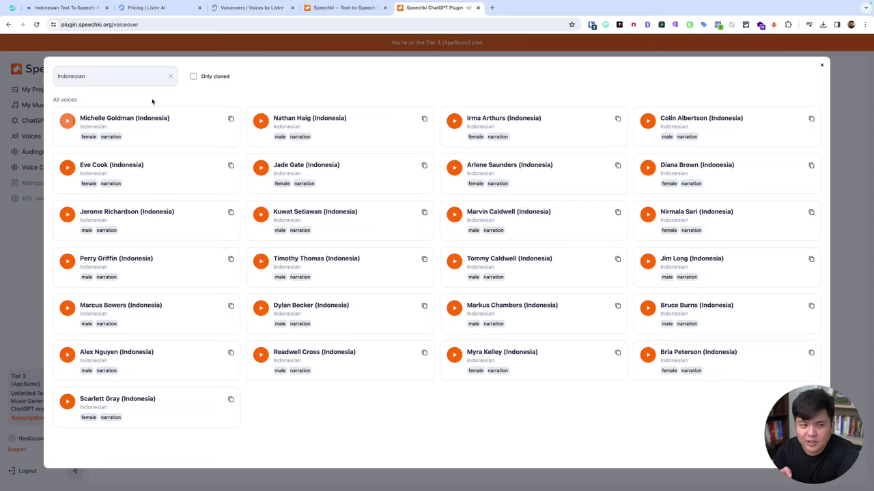
pyautogui.click(259, 122)
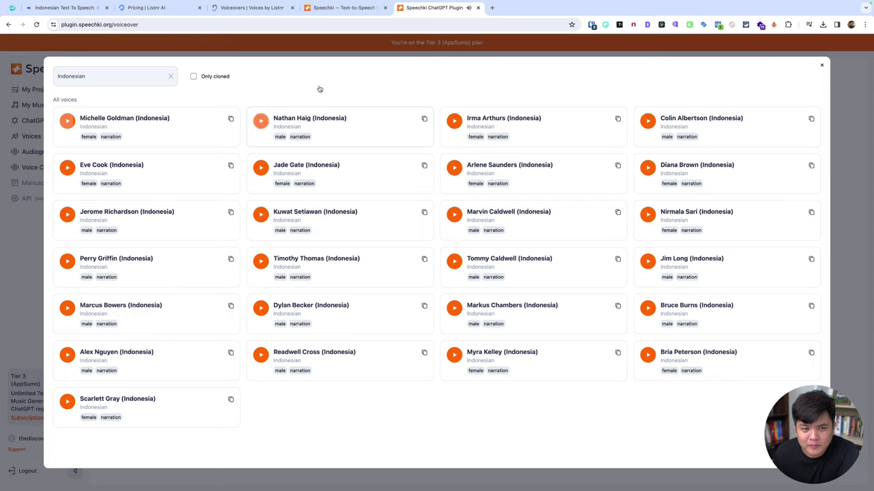
pyautogui.click(455, 121)
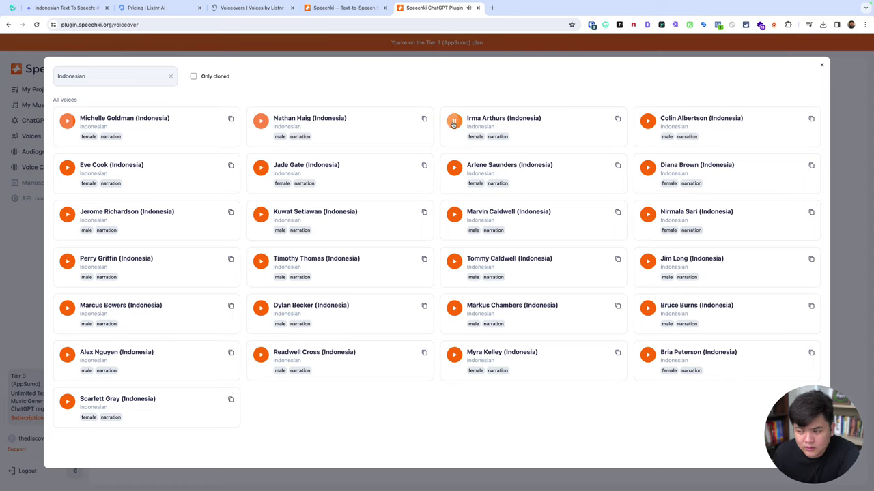
pyautogui.click(453, 123)
pyautogui.click(647, 121)
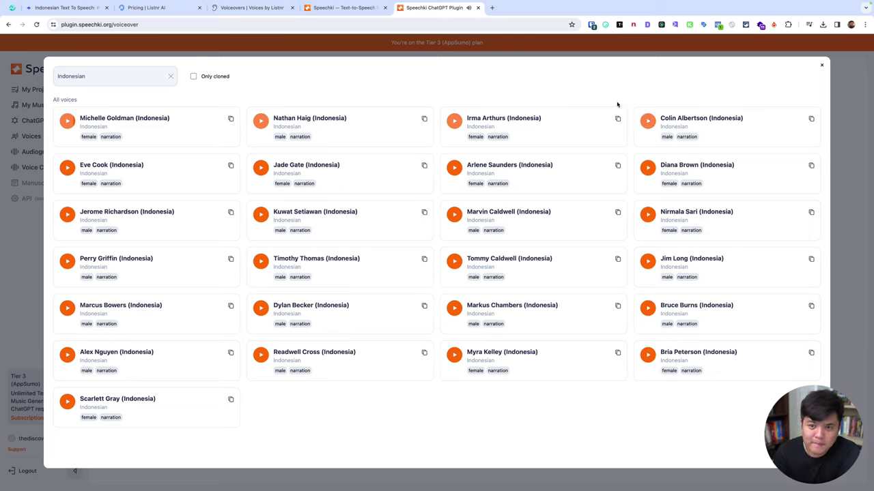
# Preview the Indonesian voices Eve Cook, Jade Gate, Arlene Saunders and Diana Brown, stopping each sample after listening
pyautogui.click(67, 170)
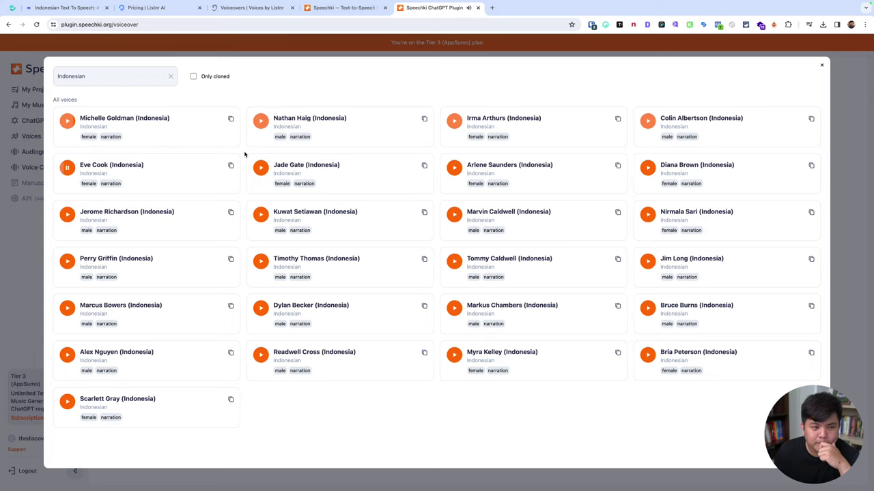
pyautogui.click(68, 168)
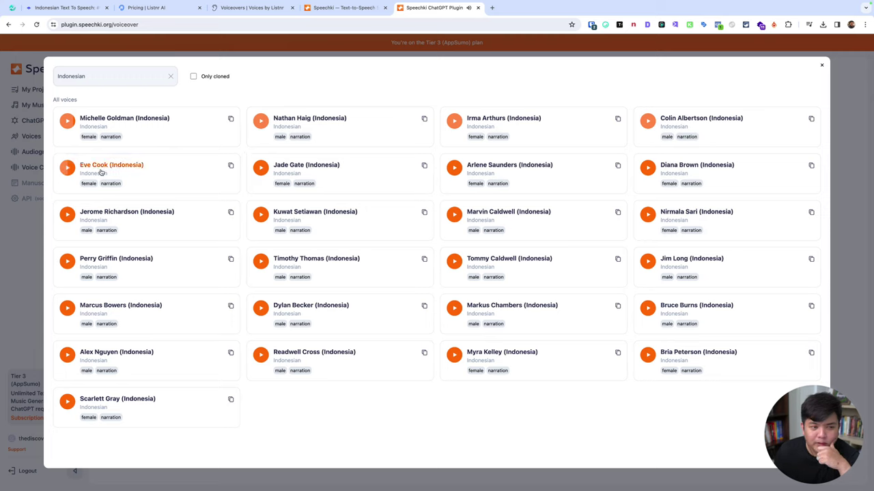
pyautogui.click(261, 168)
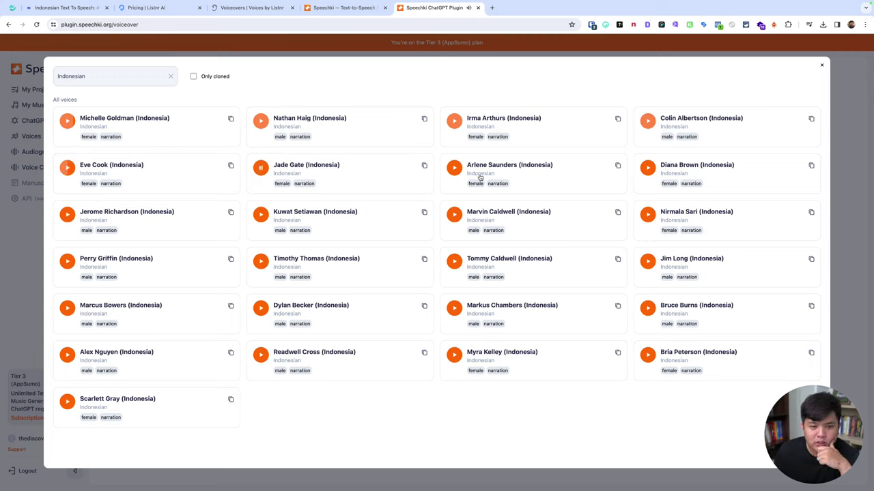
pyautogui.click(261, 169)
pyautogui.click(453, 168)
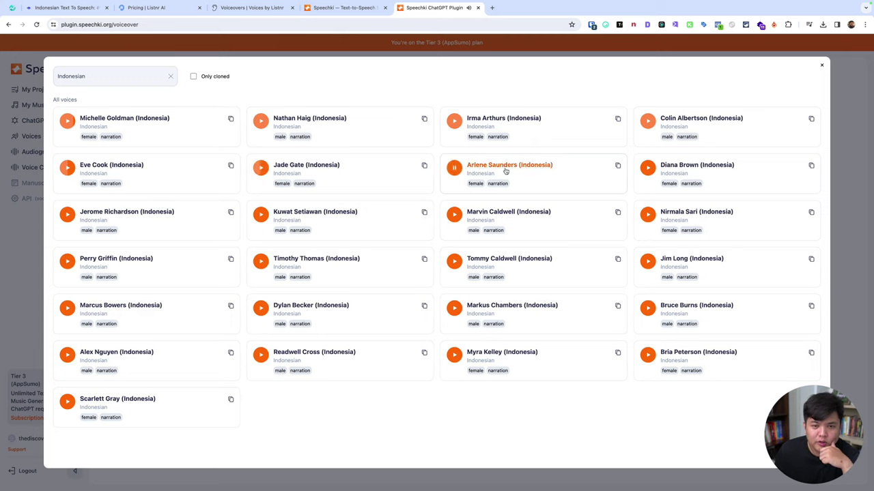
pyautogui.click(454, 170)
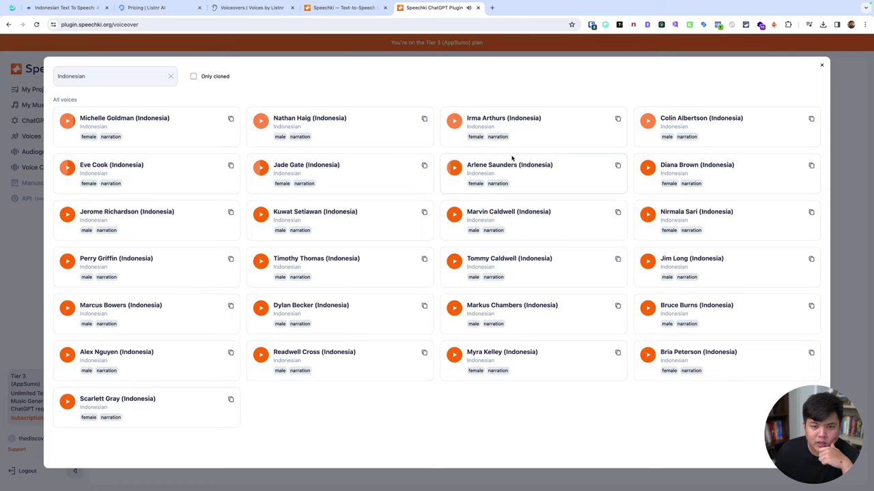
pyautogui.click(645, 168)
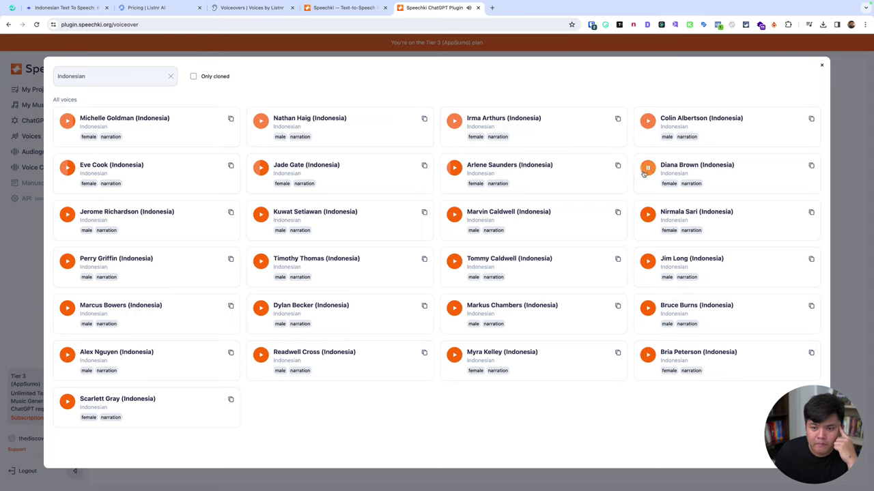
pyautogui.click(648, 168)
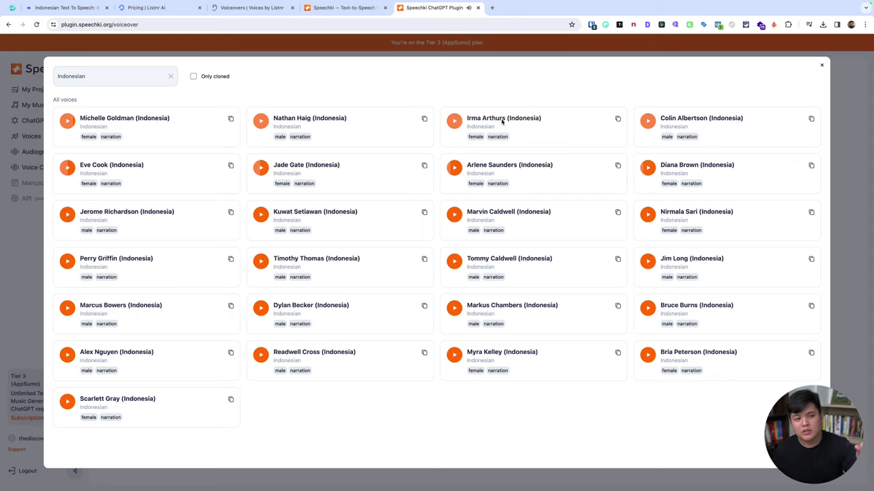
# Preview the Indonesian voices Tommy Caldwell, Scarlett Gray, Alex Nguyen and Dylan Becker
pyautogui.click(453, 263)
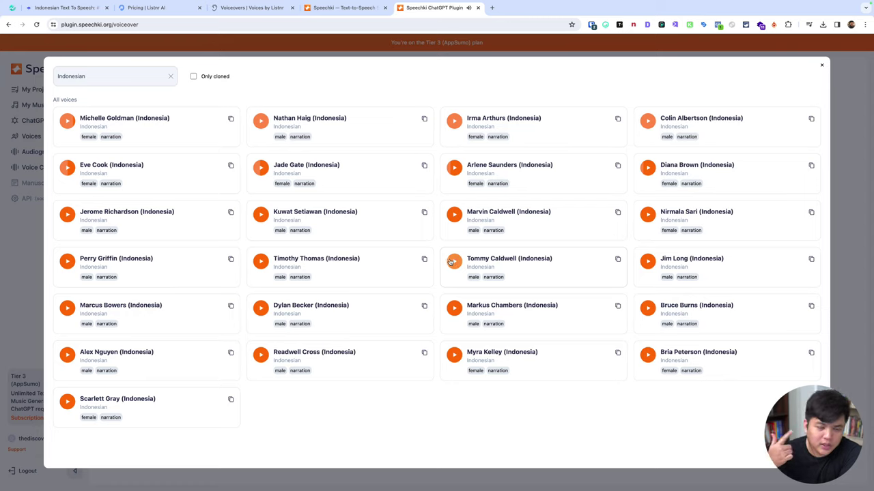
pyautogui.click(450, 262)
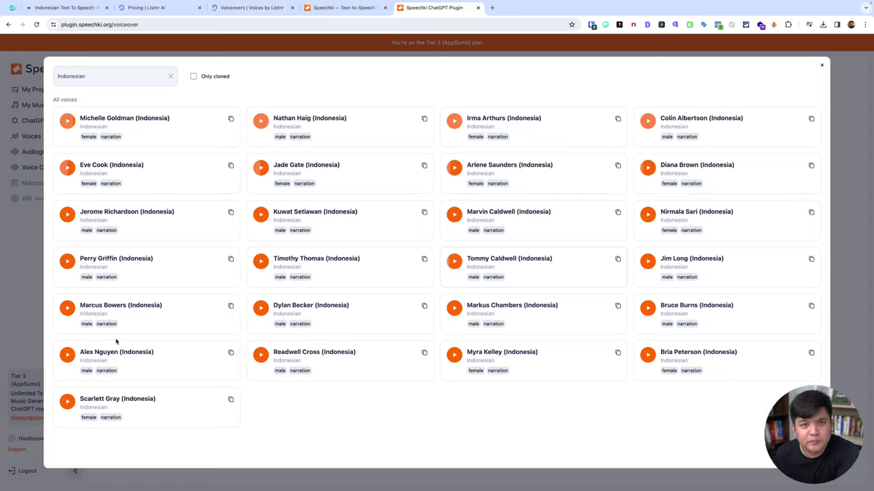
pyautogui.click(67, 404)
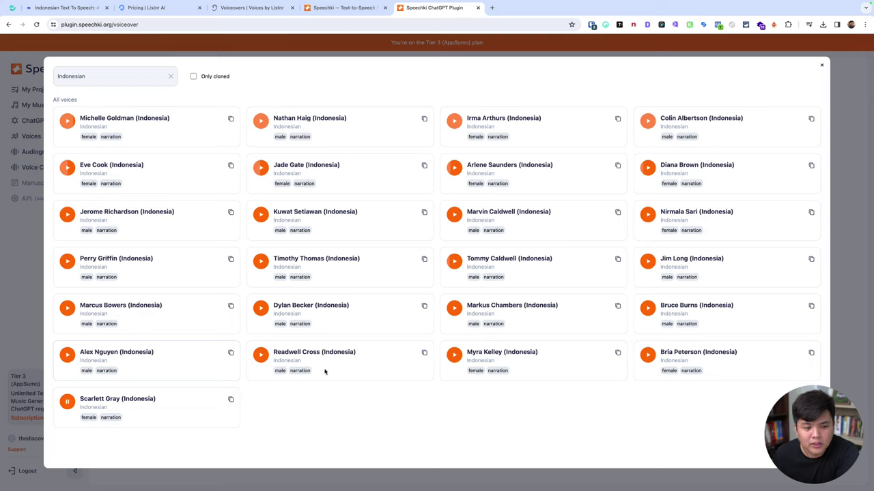
pyautogui.click(66, 404)
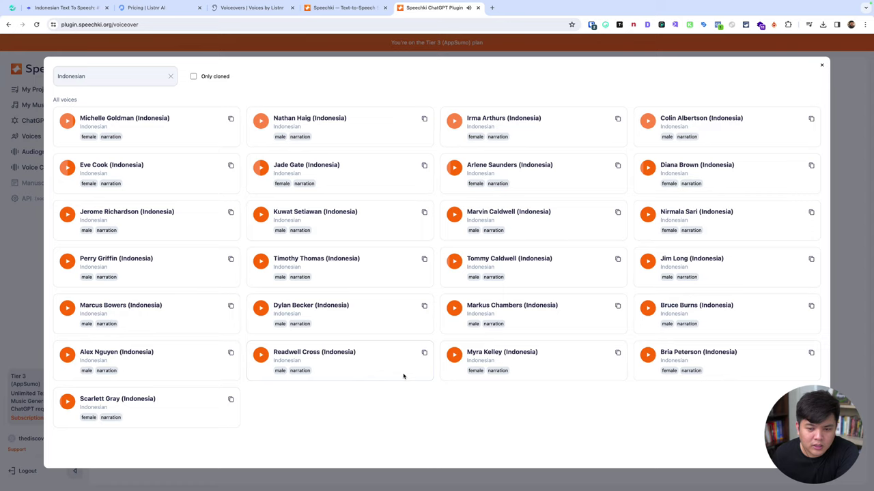
pyautogui.click(65, 355)
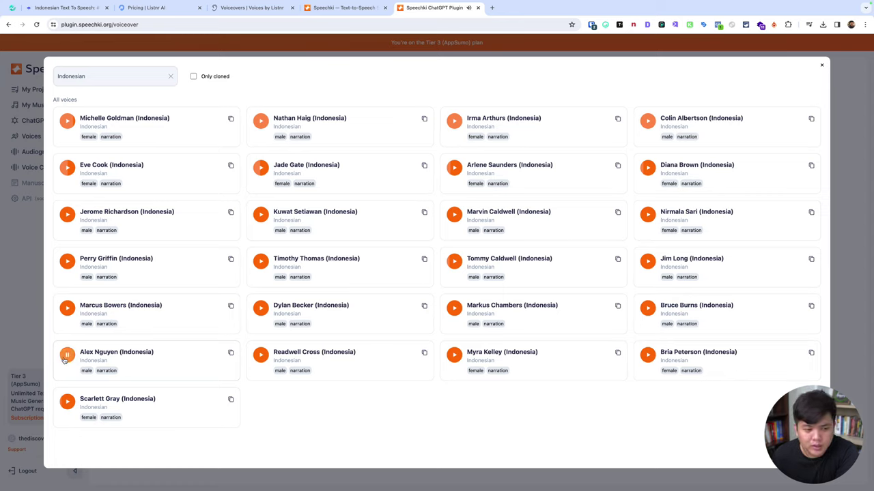
pyautogui.click(262, 308)
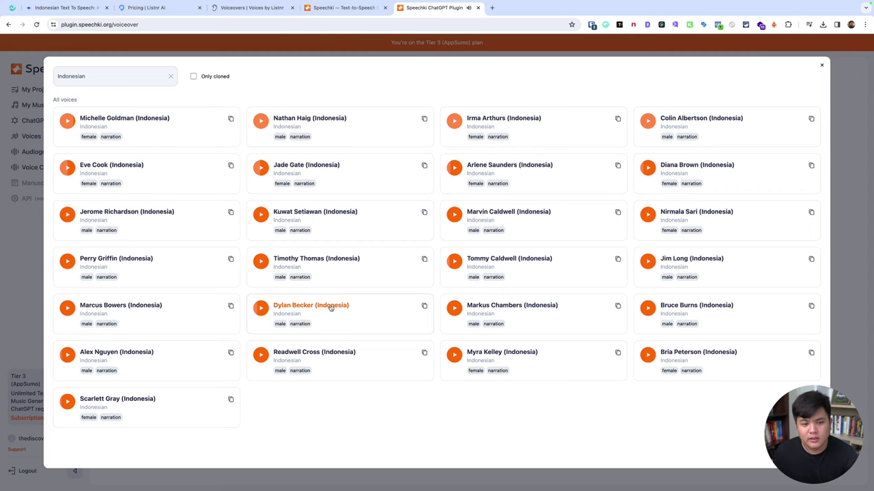
# Choose Dylan Becker (Indonesia) as the speaker and generate the audio for the story
pyautogui.click(331, 307)
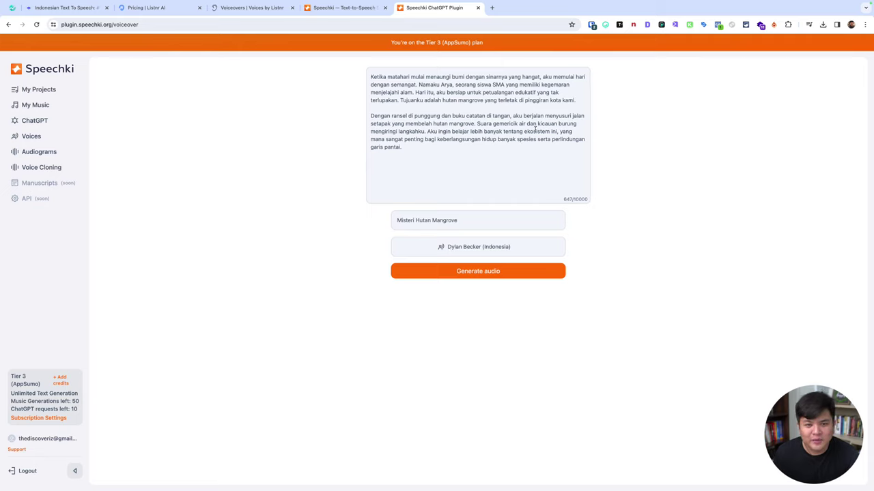
pyautogui.click(508, 272)
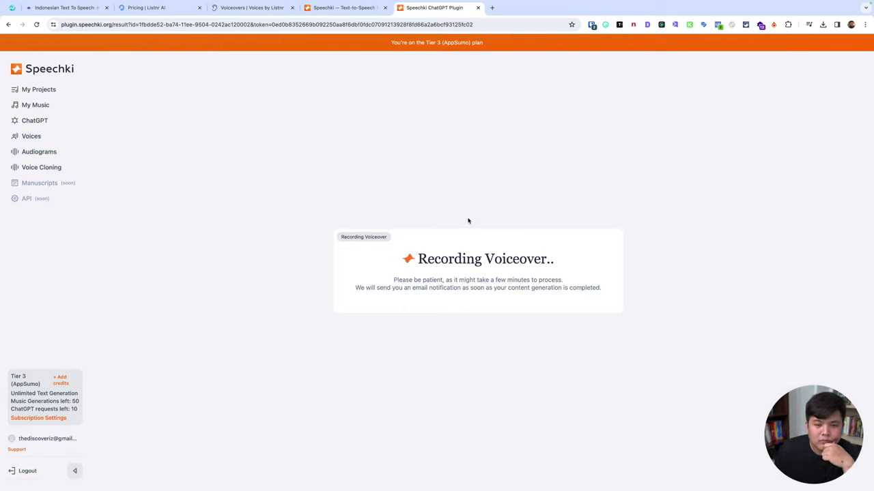
pyautogui.moveTo(420, 259); pyautogui.dragTo(561, 267)
pyautogui.click(551, 270)
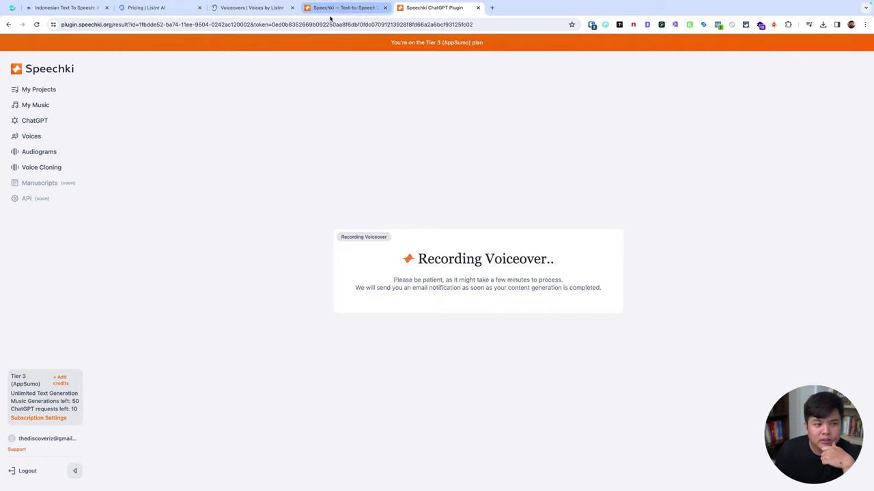
# Look at the audiograms page and reopen the Misteri Hutan Mangrove project from the project list to check its recording progress
pyautogui.click(35, 154)
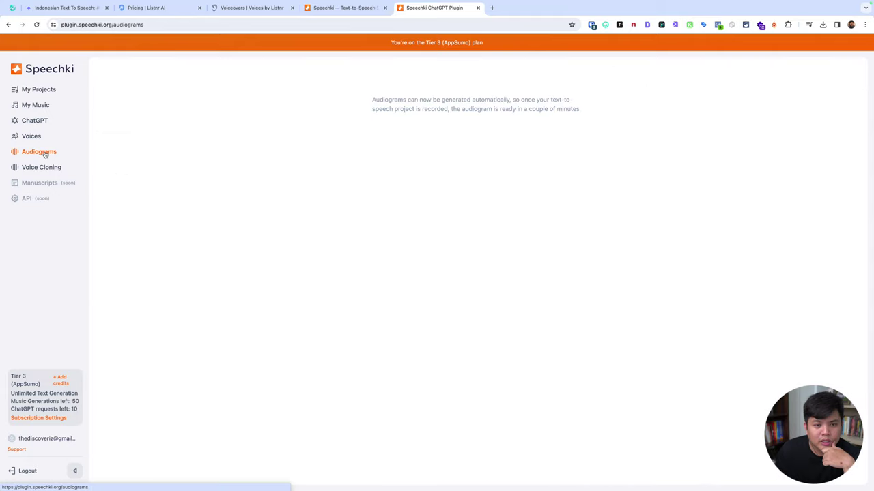
pyautogui.click(40, 89)
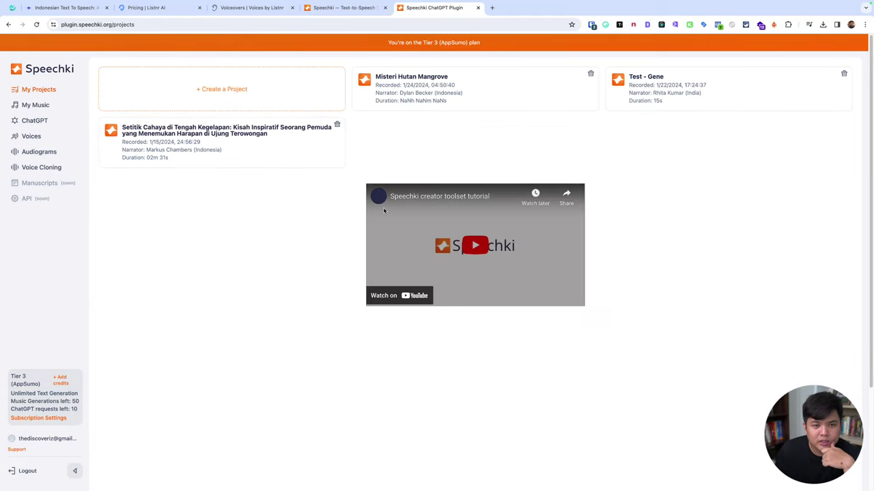
pyautogui.click(426, 79)
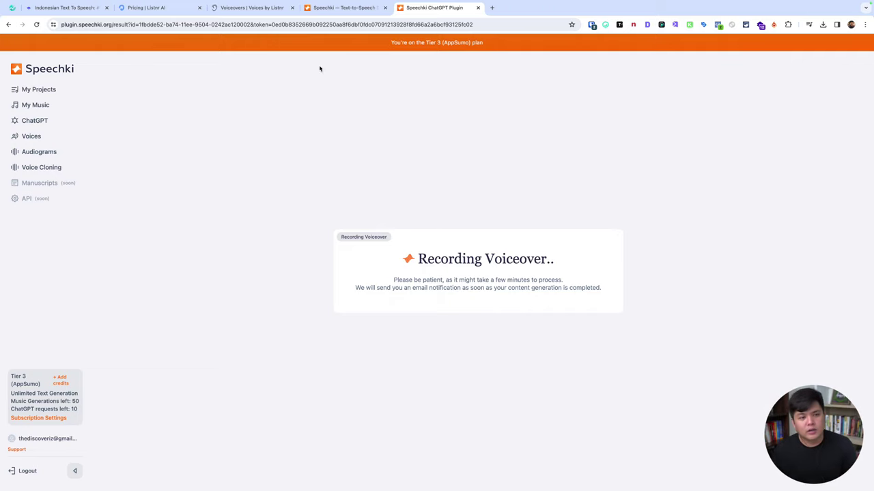
pyautogui.click(39, 89)
pyautogui.click(412, 79)
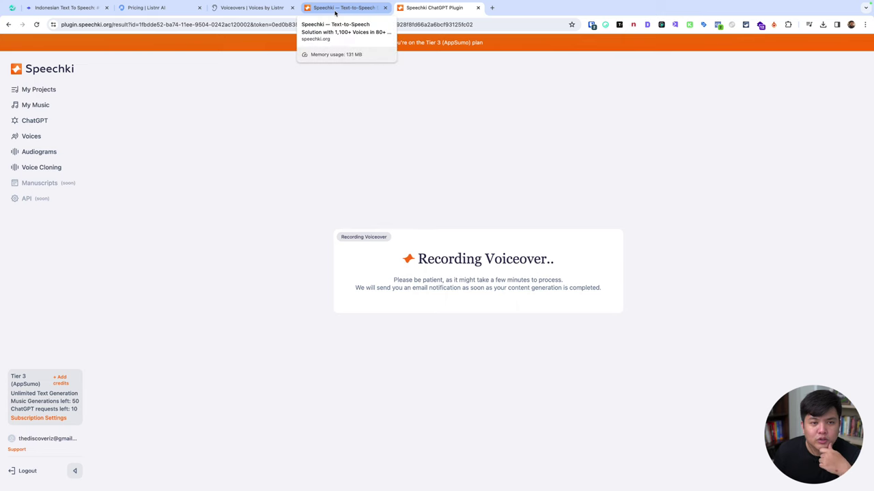
# Look through Speechki's text-to-speech website for languages, editor features and use cases, and return to the story's voiceover result page
pyautogui.click(335, 12)
pyautogui.scroll(-6, 621, 252)
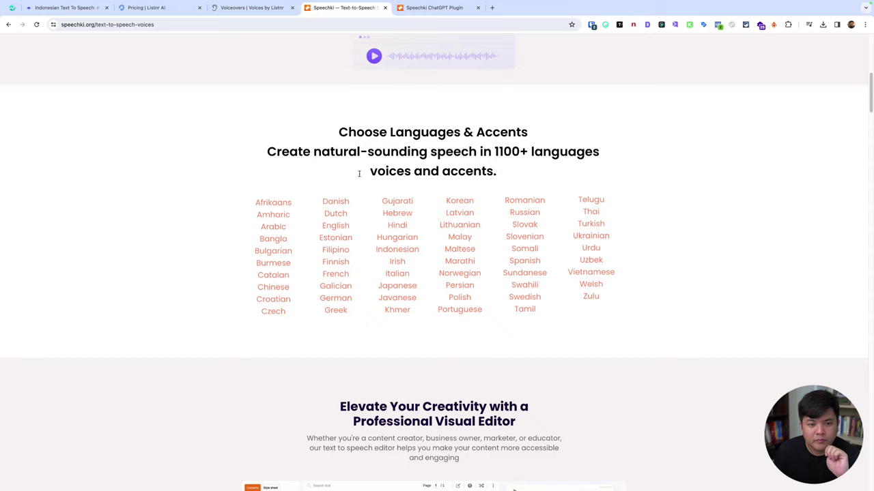
pyautogui.scroll(-15, 463, 236)
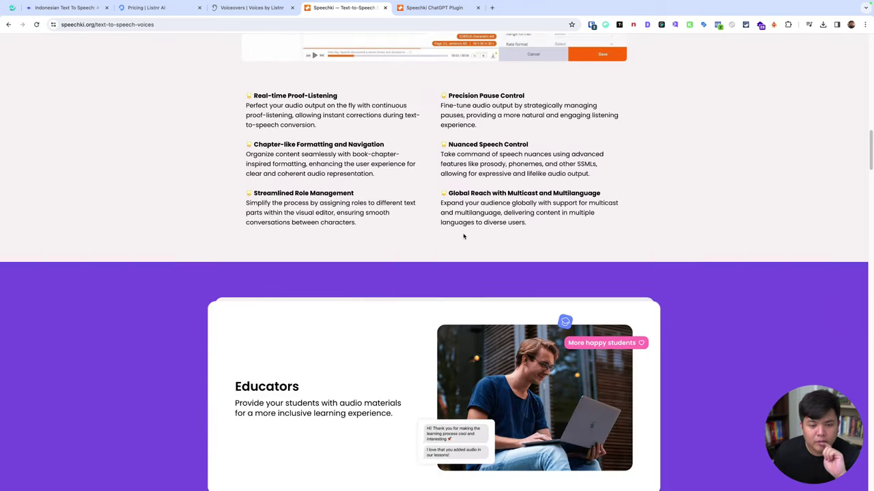
pyautogui.scroll(-15, 463, 237)
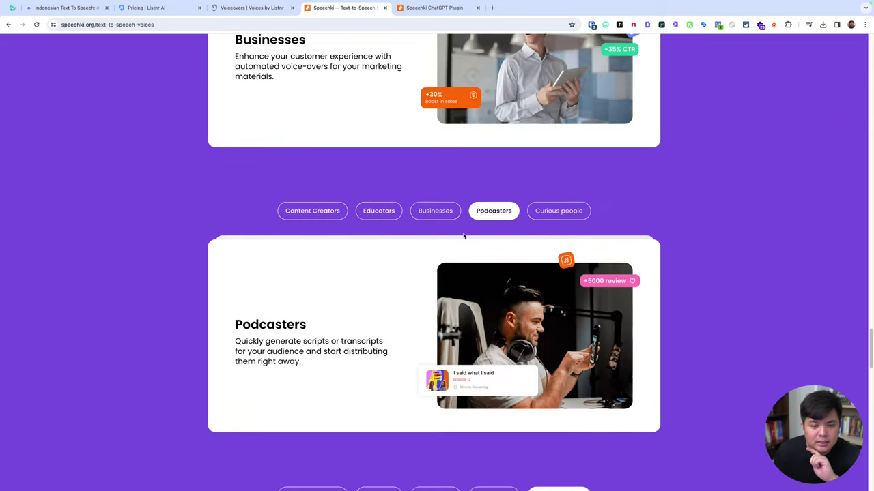
pyautogui.scroll(-10, 462, 236)
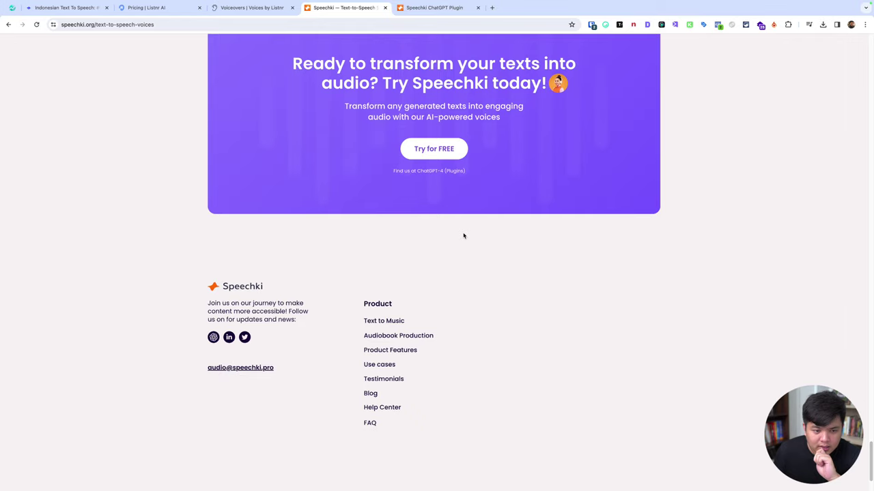
pyautogui.scroll(20, 463, 236)
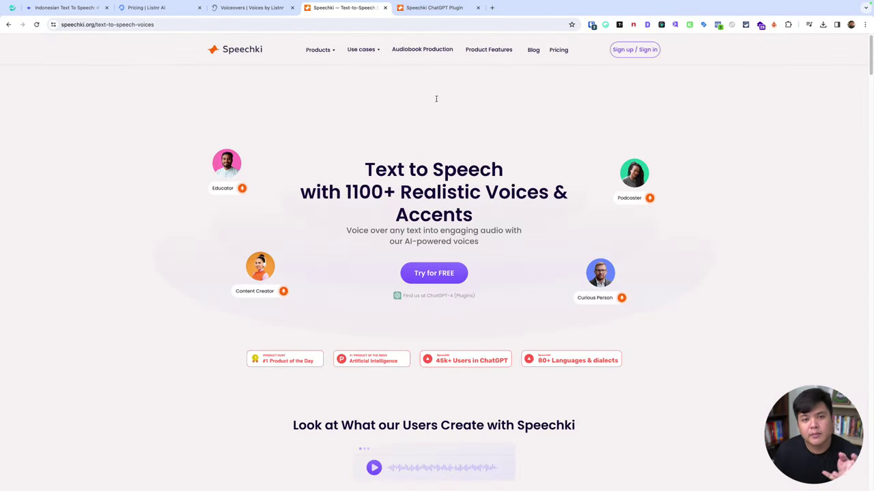
pyautogui.click(432, 8)
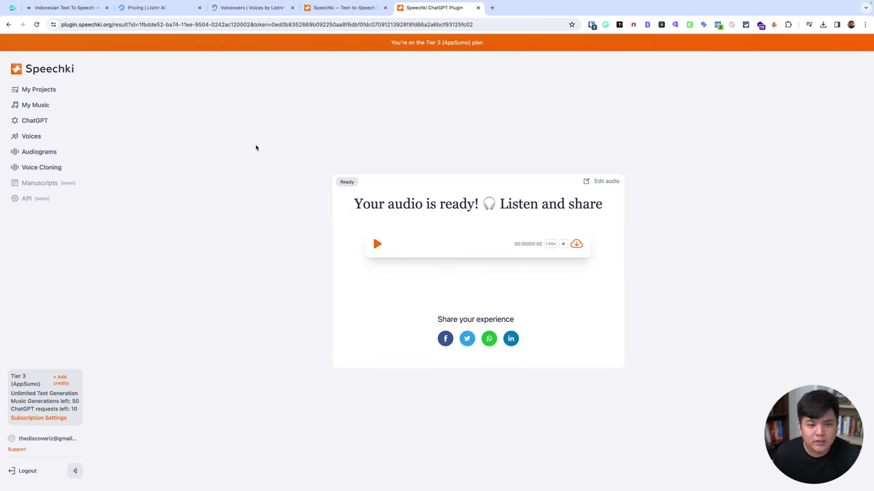
# Check the Misteri Hutan Mangrove entry's duration in the project list, look at the audiograms page, and reopen the project's result page
pyautogui.click(39, 89)
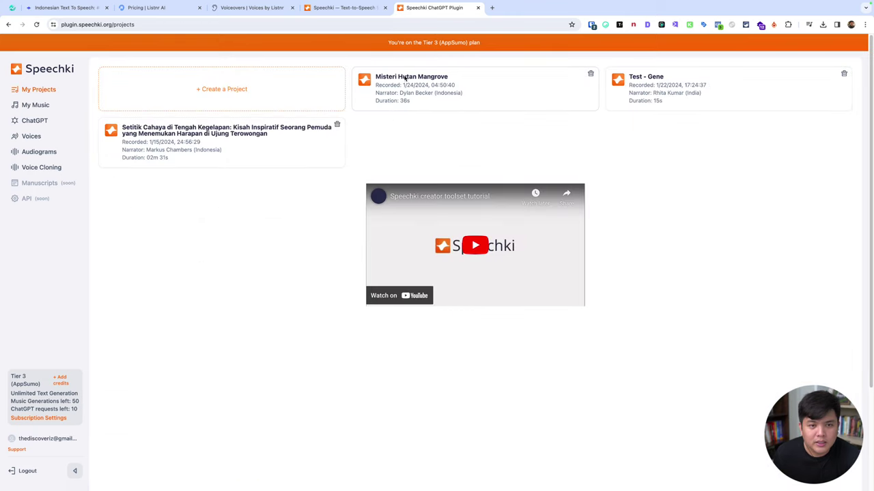
pyautogui.doubleClick(403, 100)
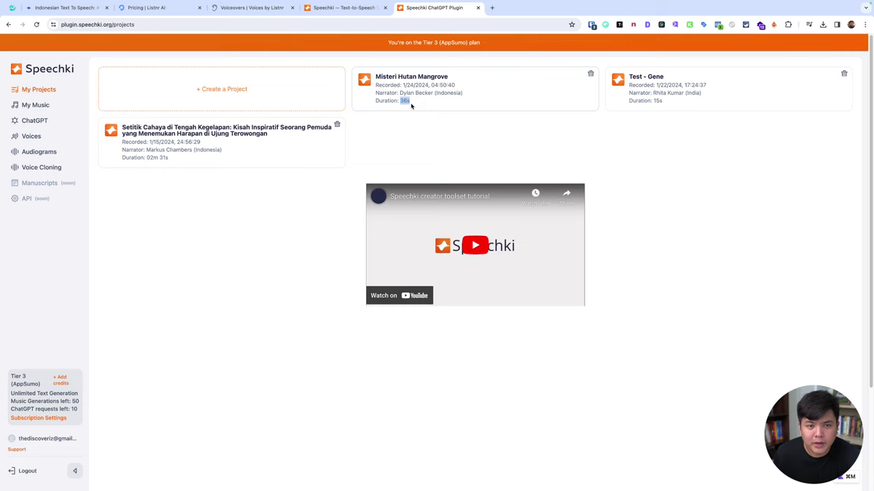
pyautogui.click(421, 76)
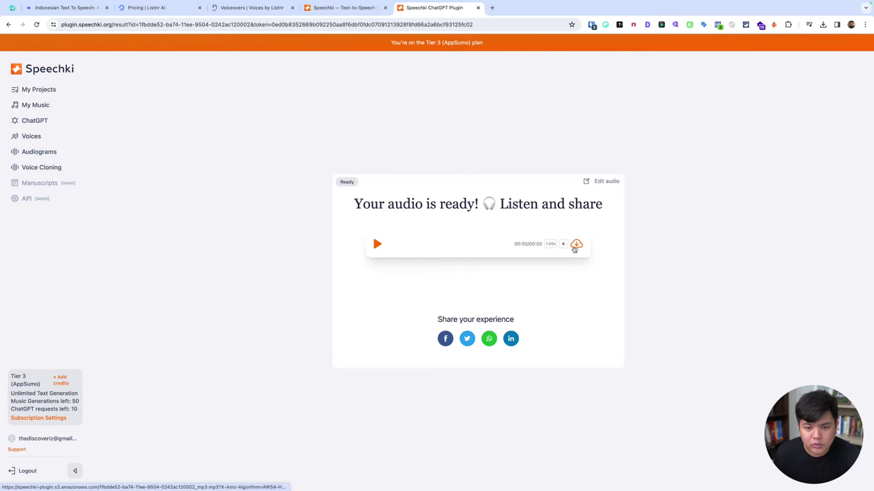
pyautogui.click(24, 151)
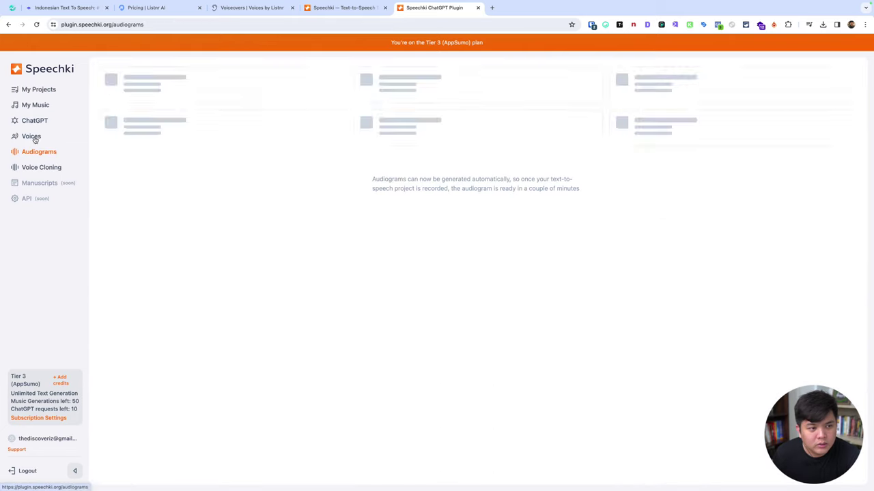
pyautogui.click(41, 91)
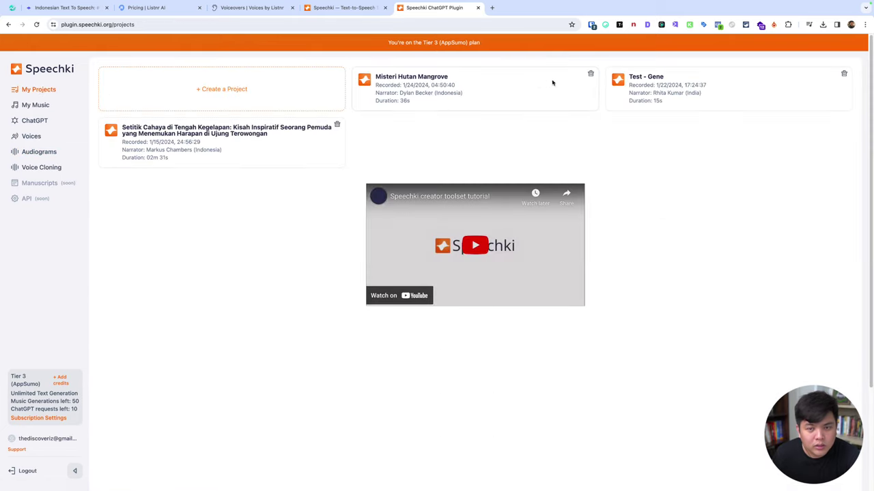
pyautogui.click(441, 82)
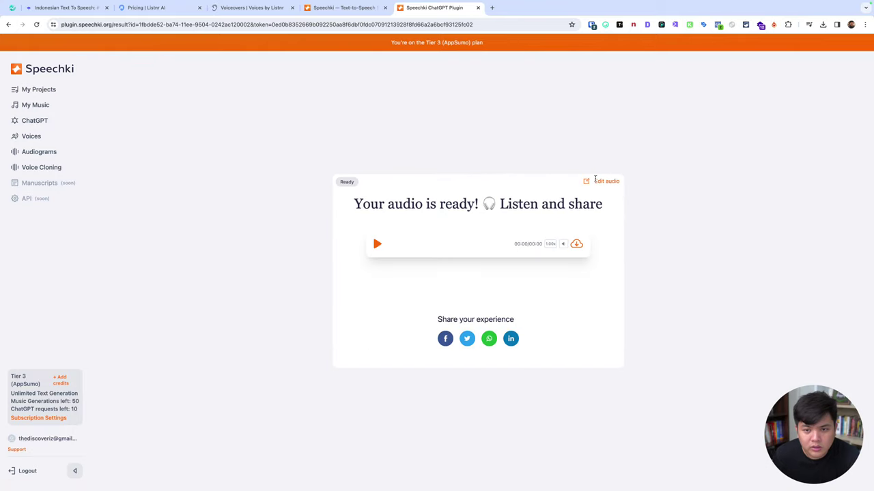
# Open the story audio in the professional editor and try speed 1.10 on the "Hari itu" sentence, resetting it to 1.00
pyautogui.click(597, 182)
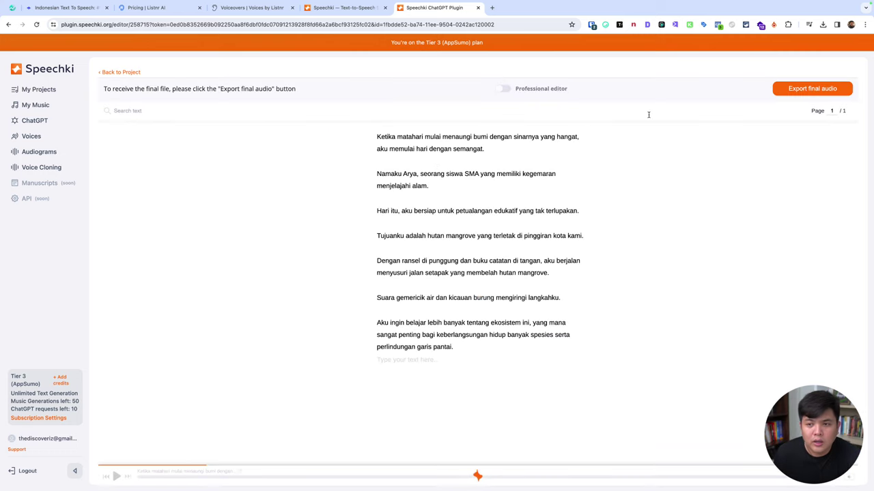
pyautogui.click(504, 88)
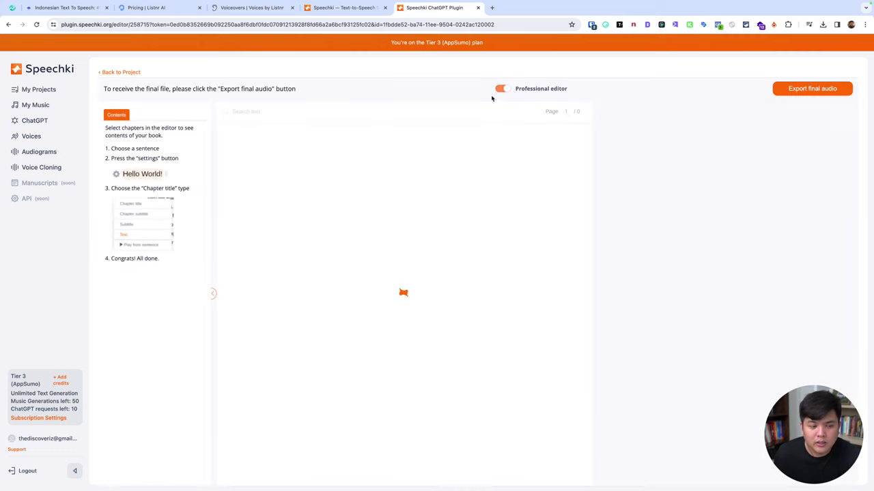
pyautogui.click(412, 212)
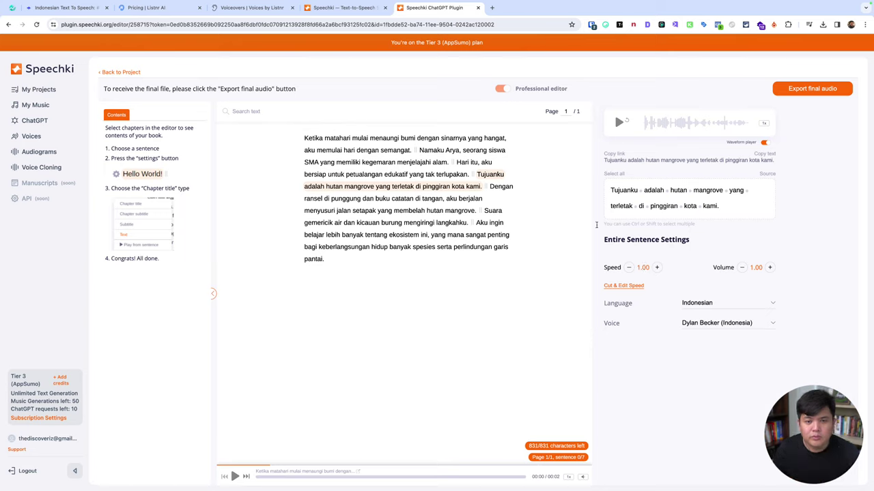
pyautogui.click(464, 166)
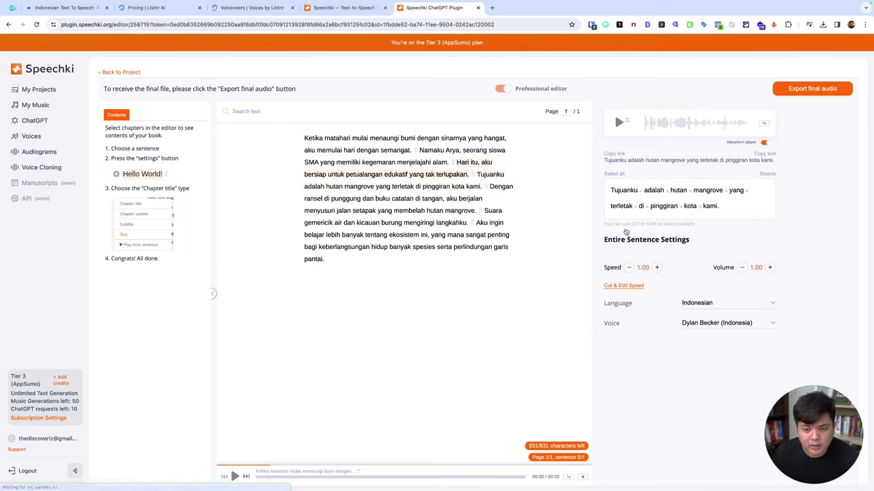
pyautogui.click(658, 269)
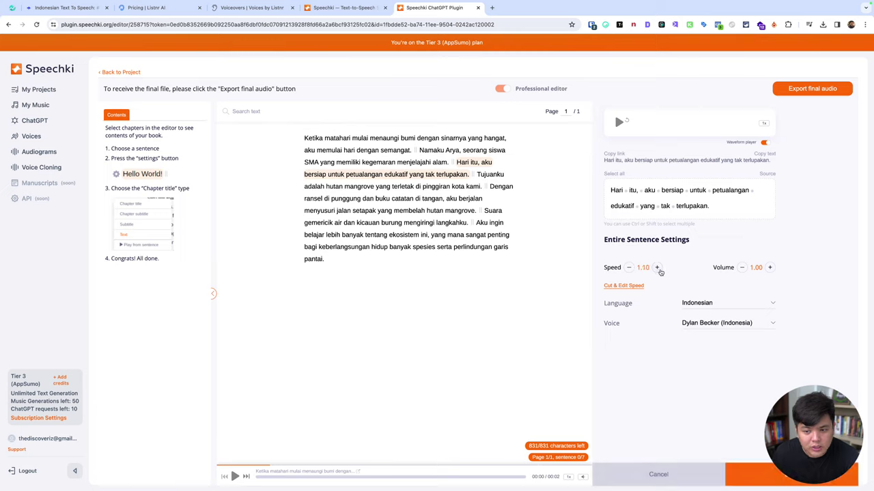
pyautogui.click(628, 268)
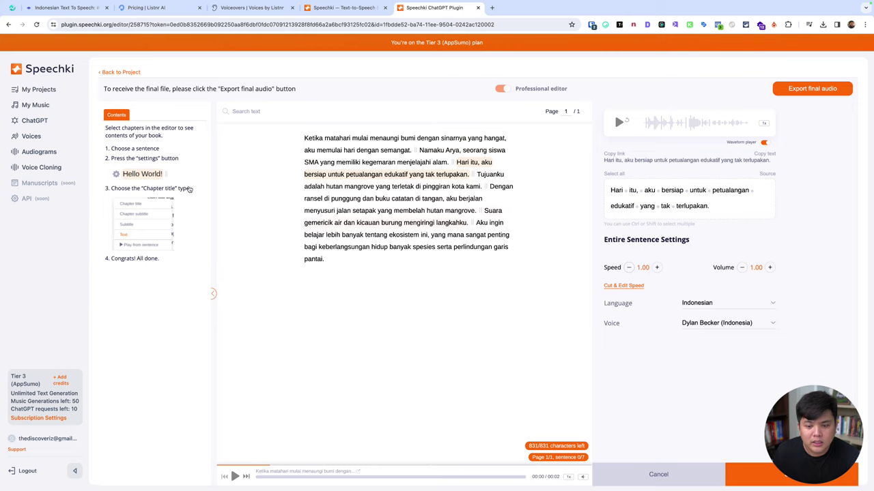
# Reopen the Misteri Hutan Mangrove project from the project list and try to play its audio
pyautogui.click(37, 91)
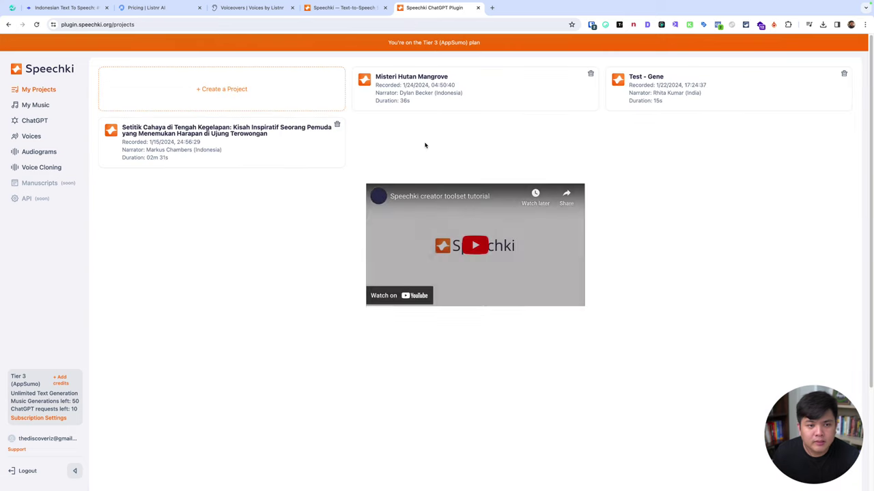
pyautogui.click(421, 79)
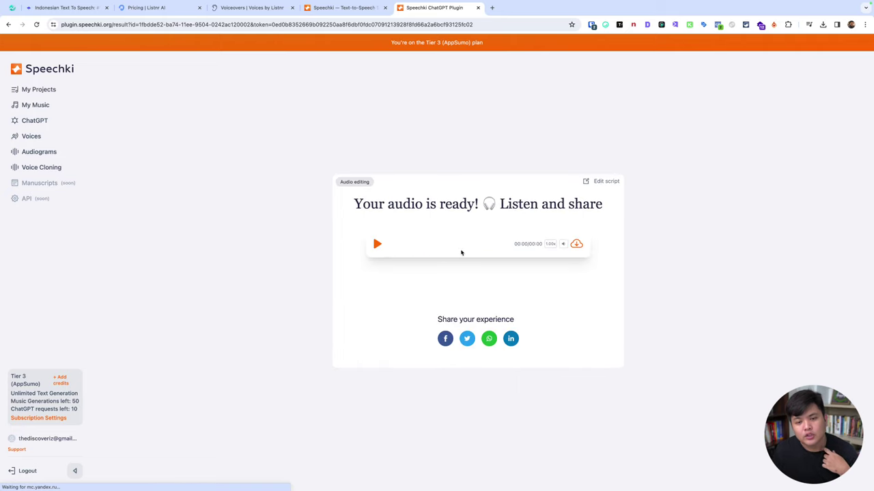
pyautogui.click(375, 244)
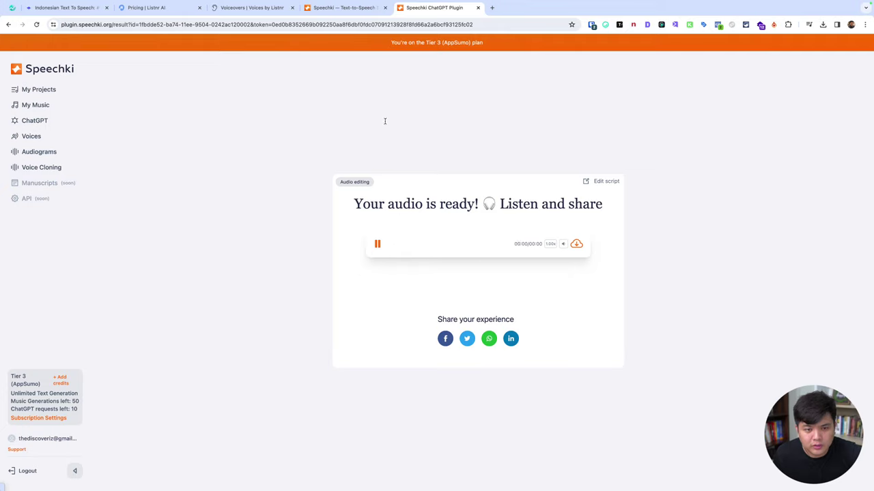
# Reopen the story's script in the professional editor and export the final audio
pyautogui.click(596, 183)
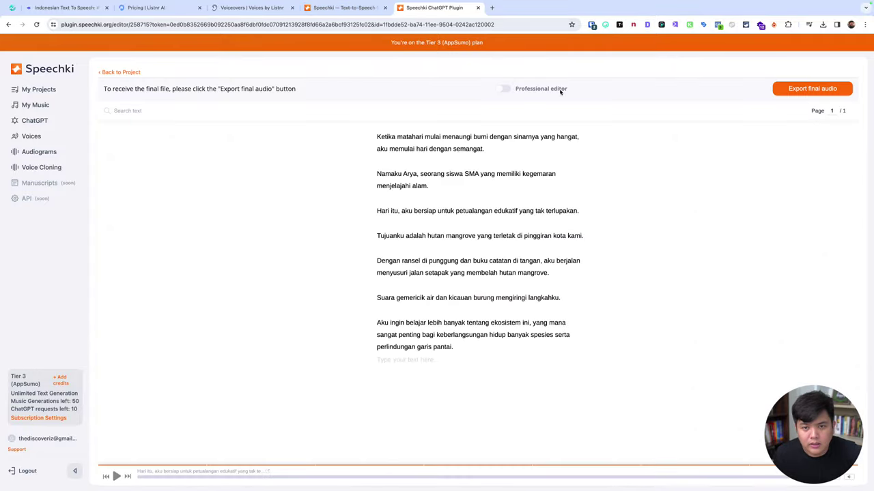
pyautogui.click(500, 91)
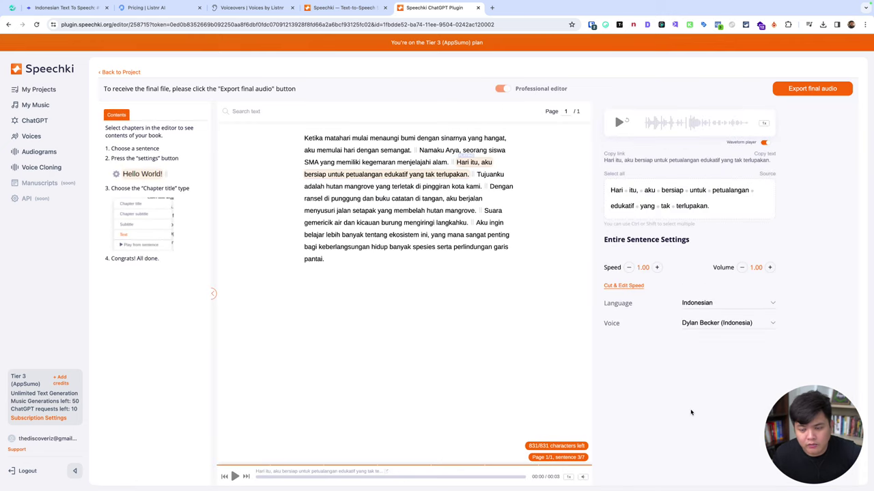
pyautogui.click(807, 90)
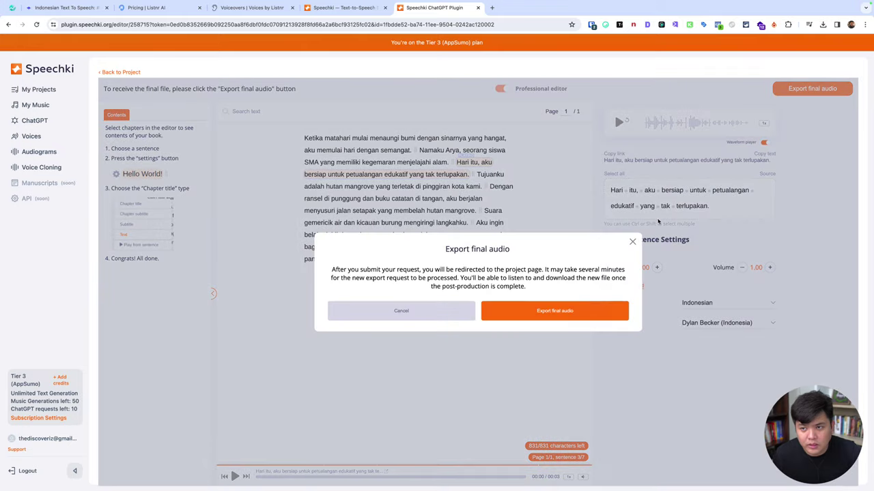
pyautogui.click(583, 315)
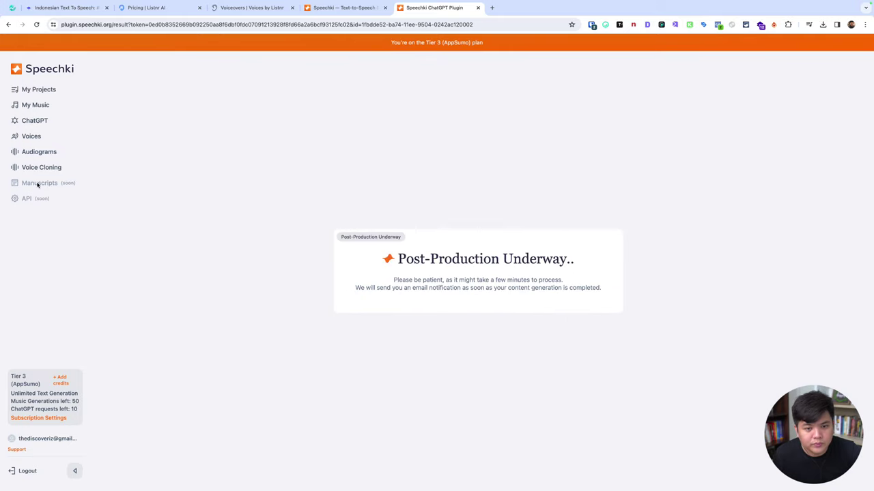
# Look at the audiograms and new project pages, and reopen Misteri Hutan Mangrove to check its export progress
pyautogui.click(35, 153)
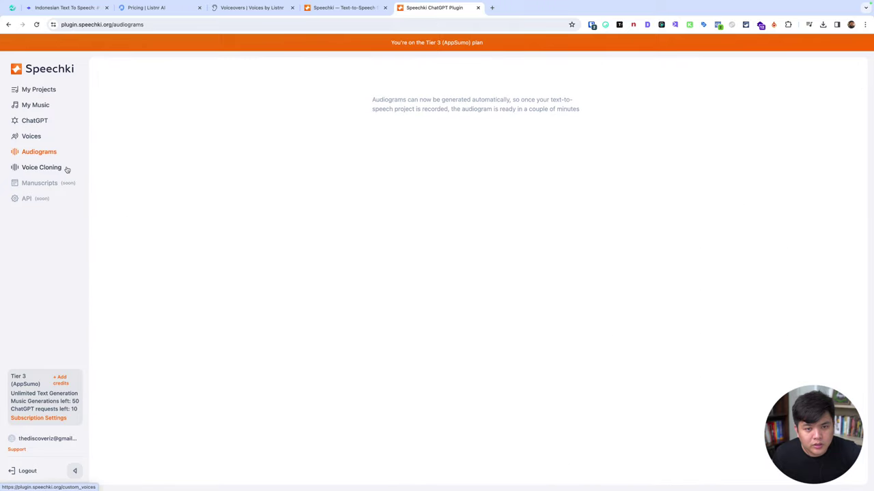
pyautogui.click(51, 92)
pyautogui.click(277, 84)
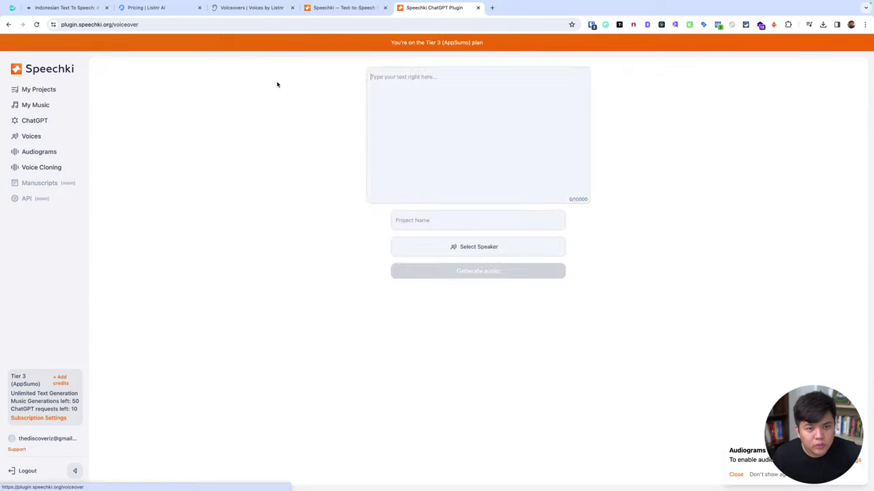
pyautogui.click(38, 89)
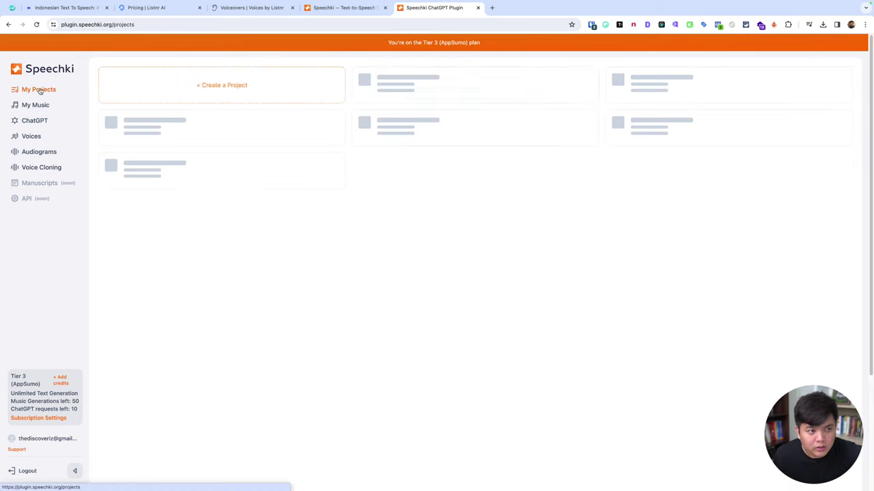
pyautogui.click(405, 81)
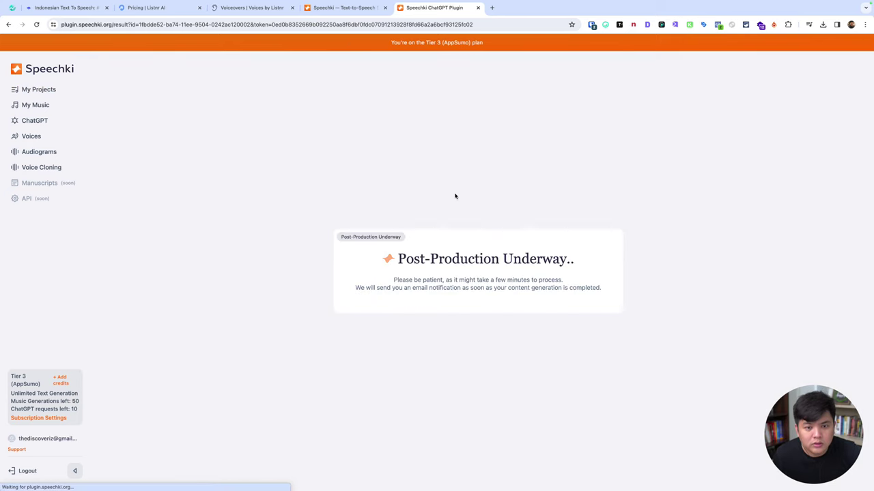
# Look at the text-to-music generation form and return to the Misteri Hutan Mangrove result page
pyautogui.click(33, 105)
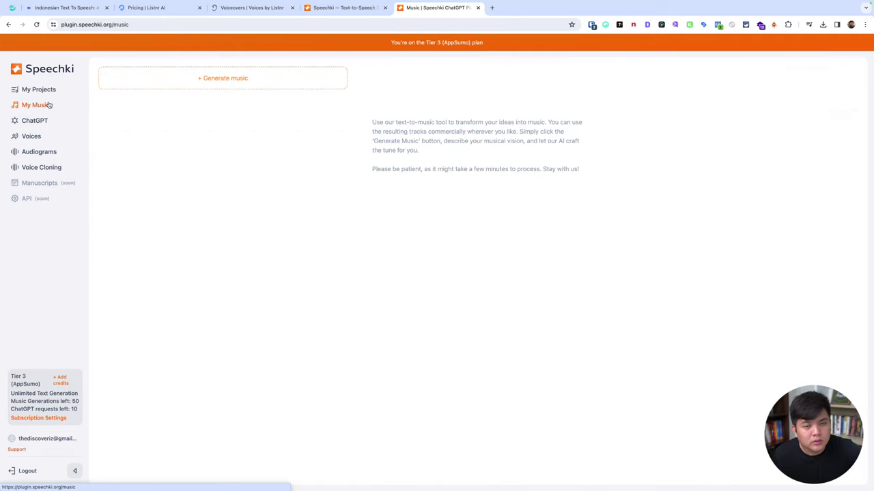
pyautogui.click(219, 79)
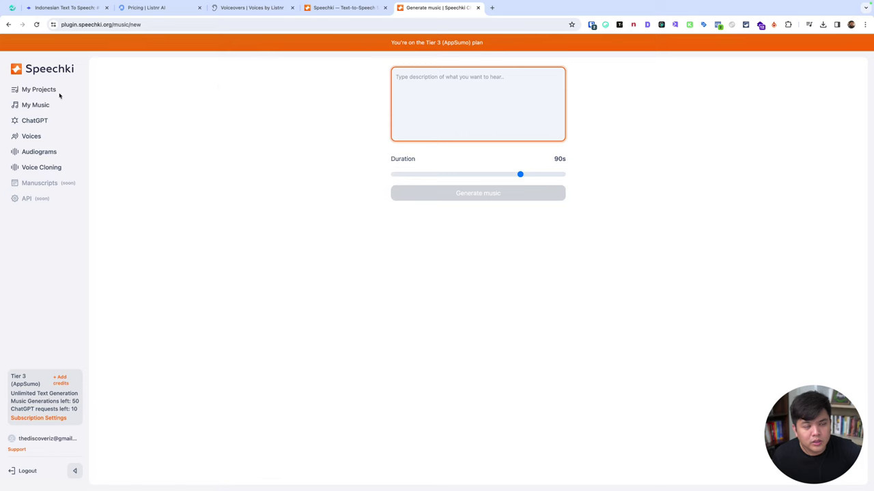
pyautogui.click(28, 93)
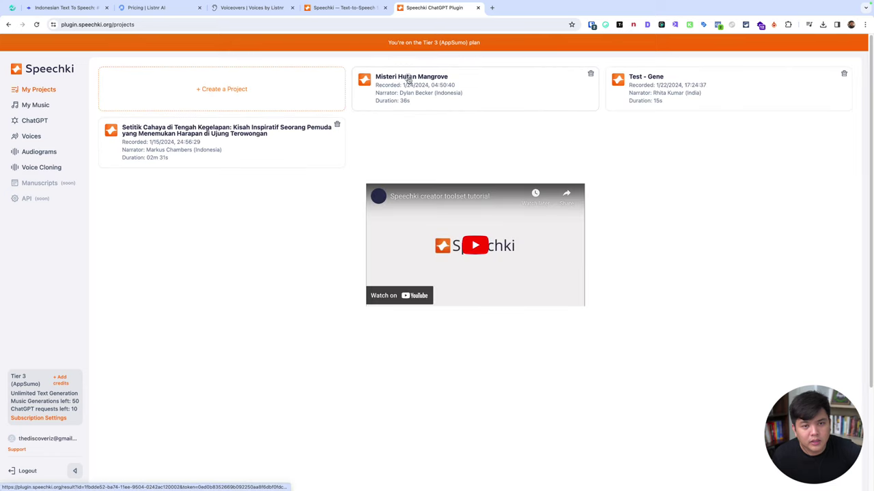
pyautogui.click(408, 80)
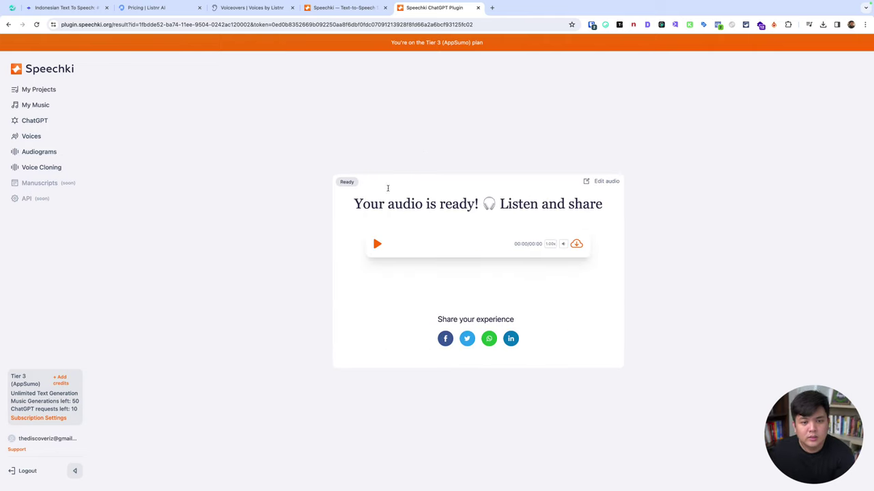
# Check the exported audio's time display in the player and try to start playback
pyautogui.moveTo(515, 243); pyautogui.dragTo(540, 245)
pyautogui.click(535, 244)
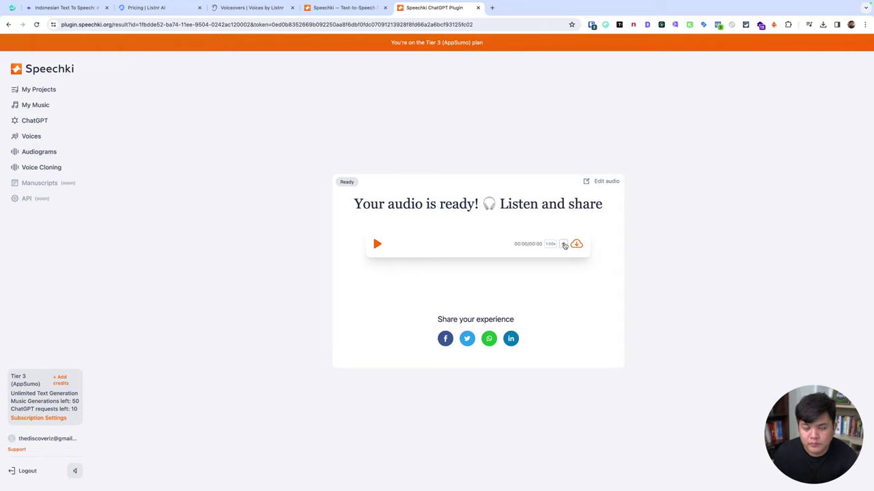
pyautogui.click(376, 243)
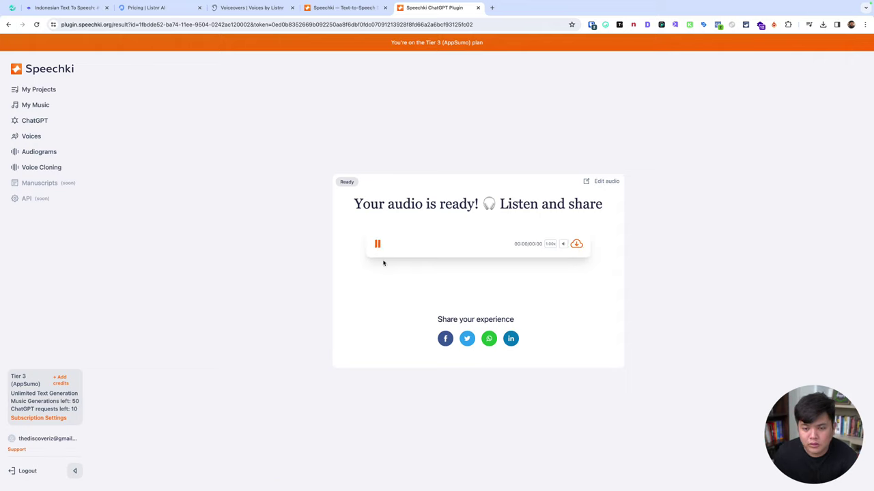
# Download the exported story voiceover as an MP3 and check its progress in the browser's download history
pyautogui.click(576, 244)
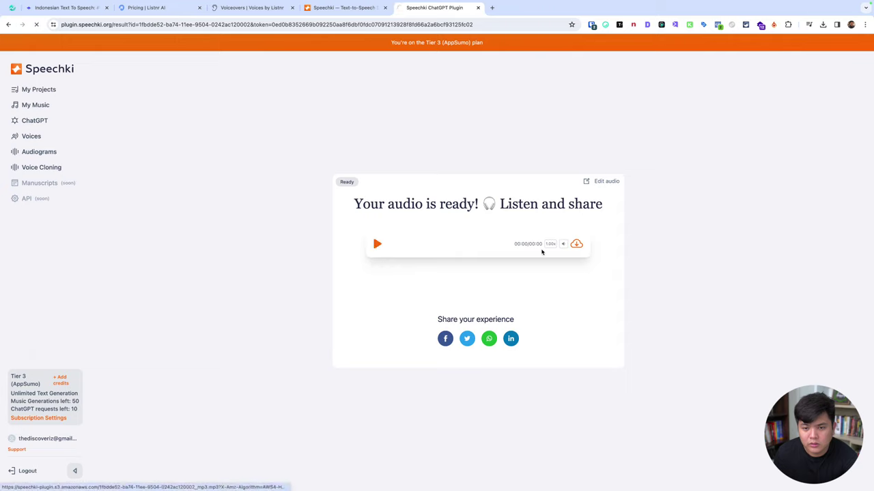
pyautogui.click(824, 25)
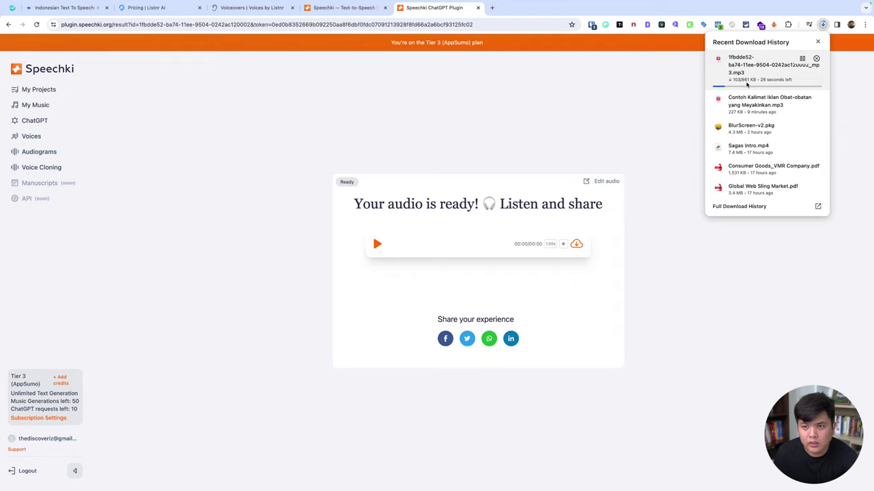
pyautogui.click(444, 155)
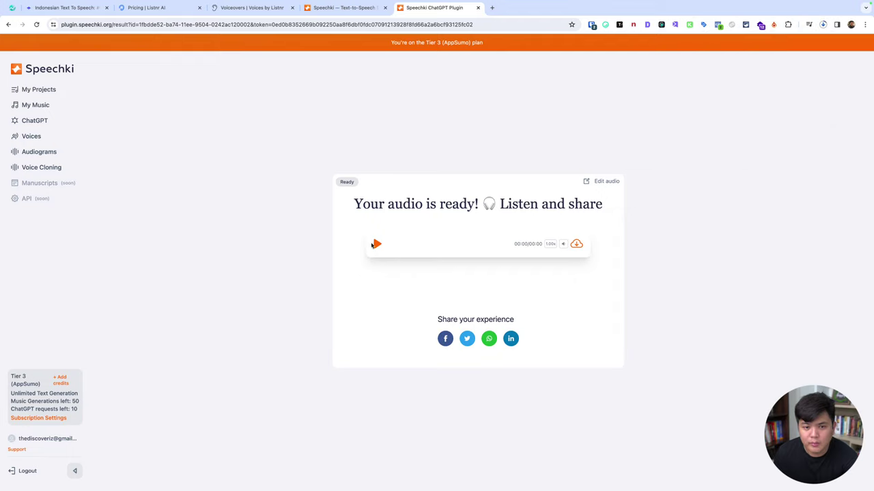
# Listen to the opening seconds of the exported Misteri Hutan Mangrove voiceover and pause it
pyautogui.click(374, 245)
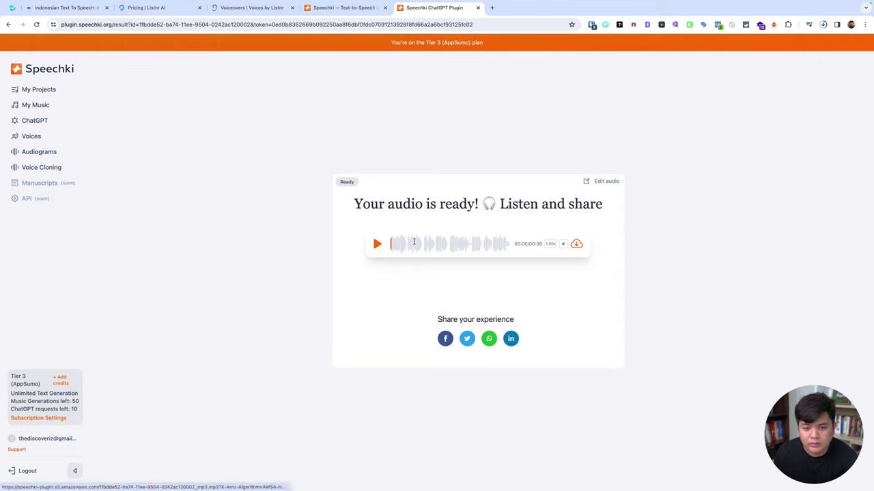
pyautogui.click(380, 245)
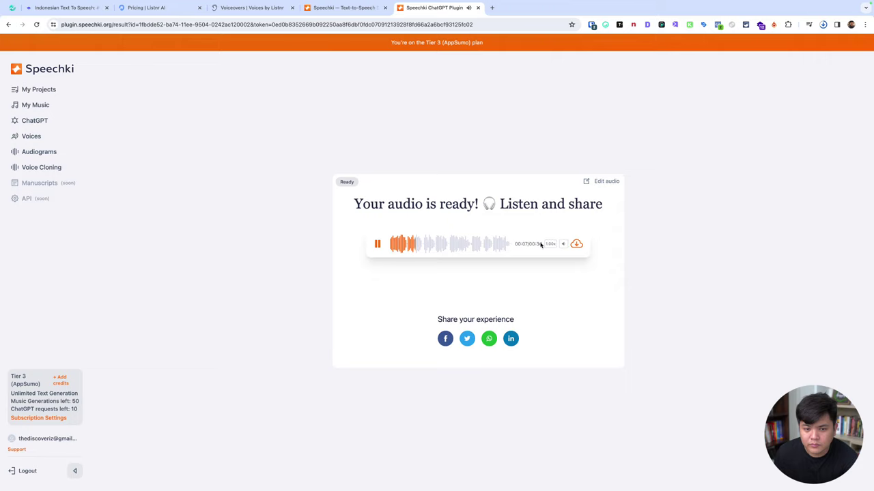
pyautogui.click(377, 244)
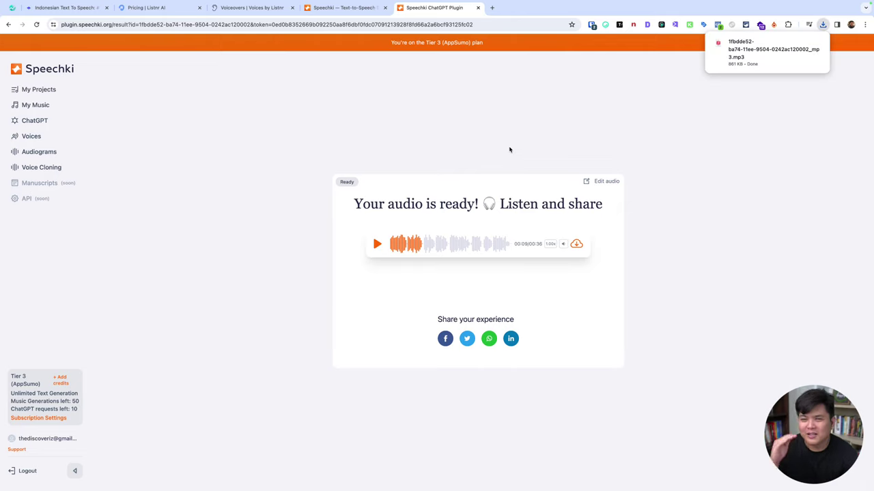
# Resume playback of the exported Misteri Hutan Mangrove voiceover, listen to about ten more seconds, and pause it
pyautogui.click(377, 244)
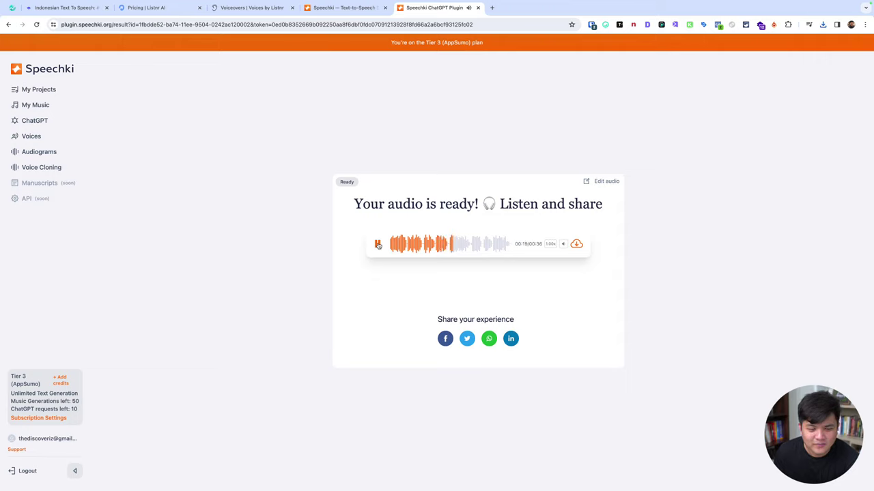
pyautogui.click(378, 245)
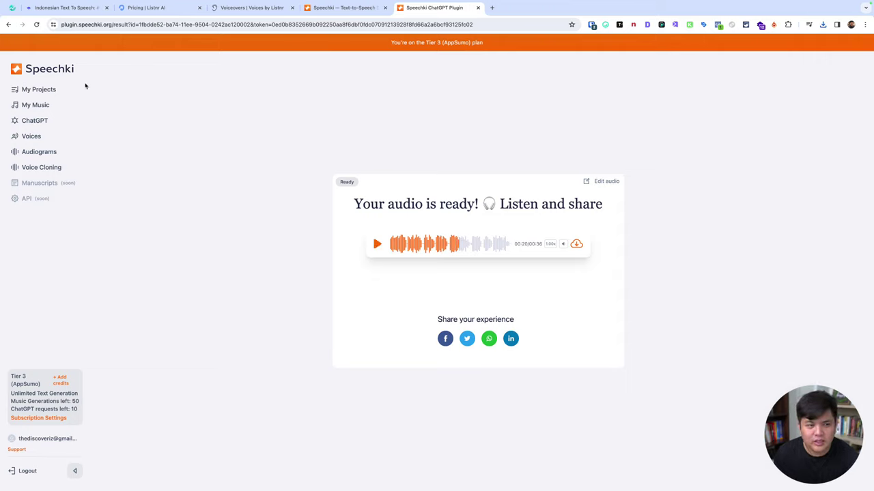
# Reopen the story project in the Professional editor and browse the Indonesian voices available for the "Hari itu" sentence
pyautogui.click(52, 88)
pyautogui.click(449, 99)
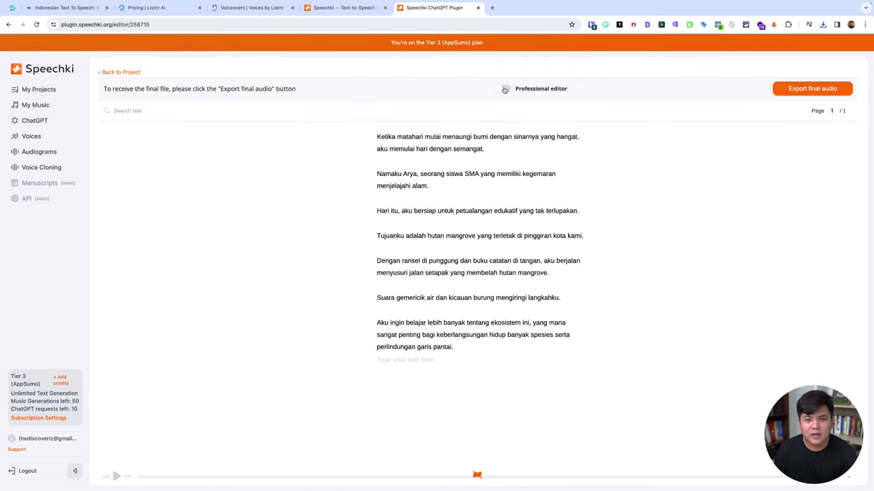
pyautogui.click(503, 90)
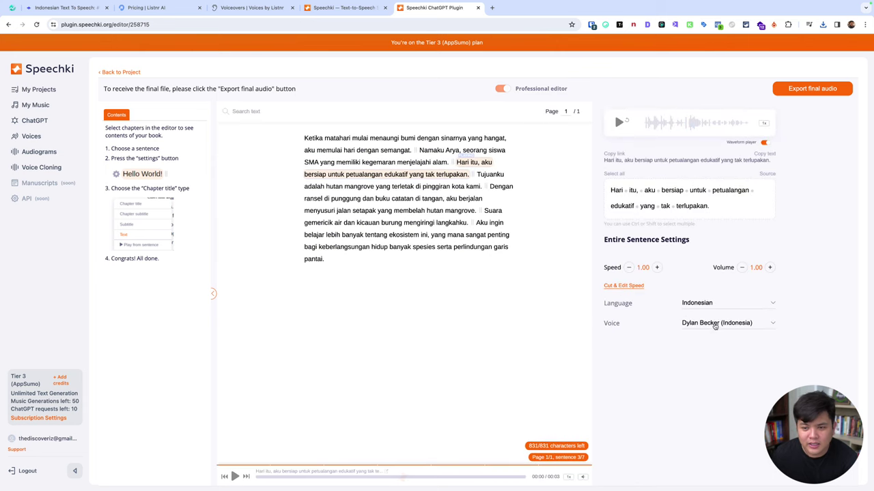
pyautogui.click(715, 324)
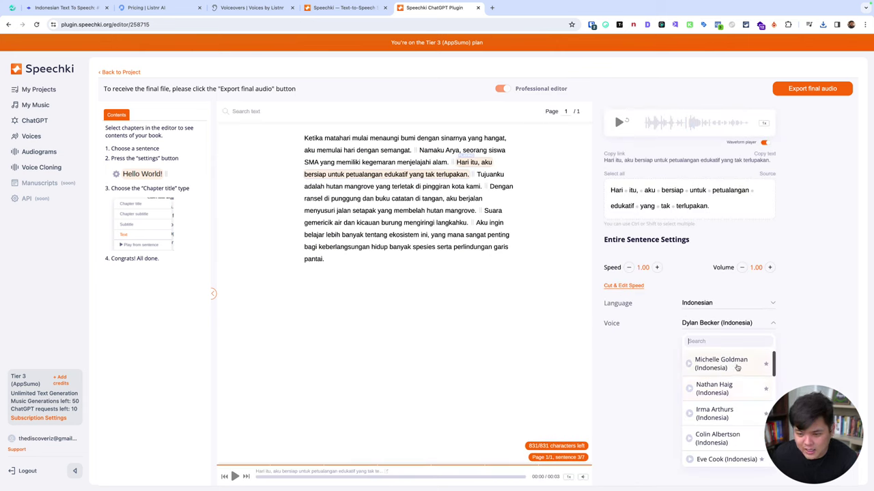
pyautogui.scroll(-5, 741, 387)
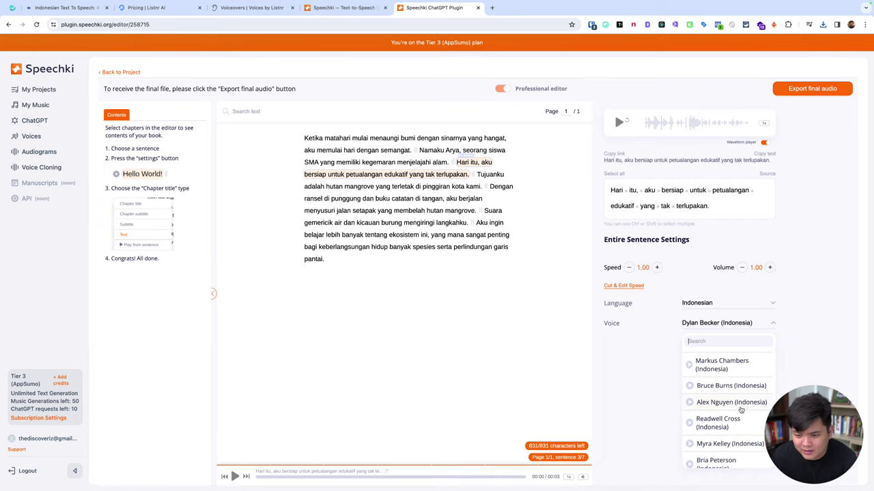